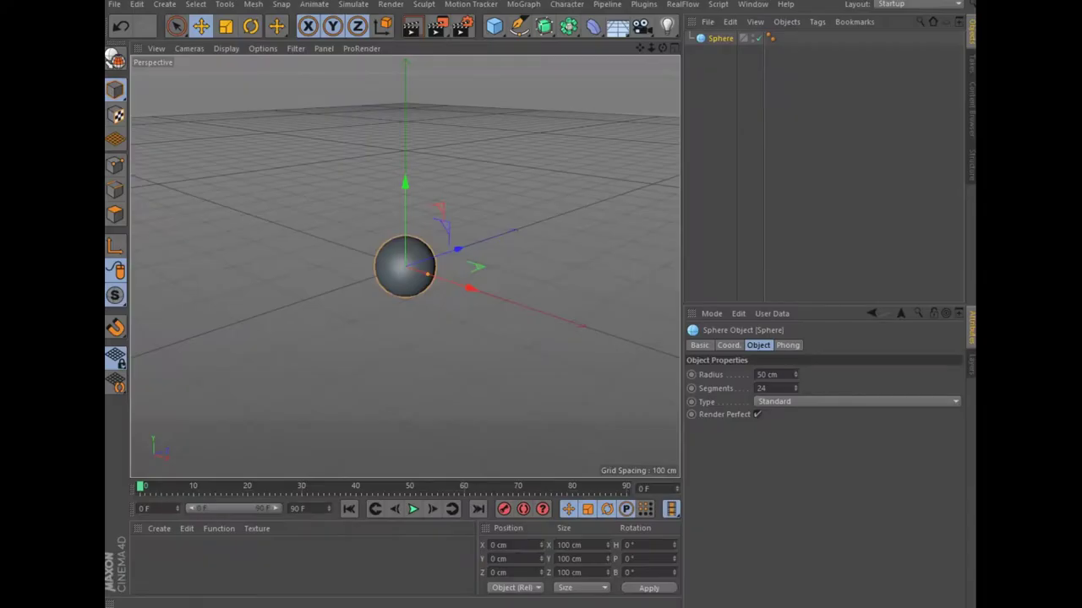
# Keep the sphere radius at 50 cm, then Thrausi-fracture it into 100 Voronoi pieces with 1000000 seeds
pyautogui.click(762, 375)
pyautogui.press('Return')
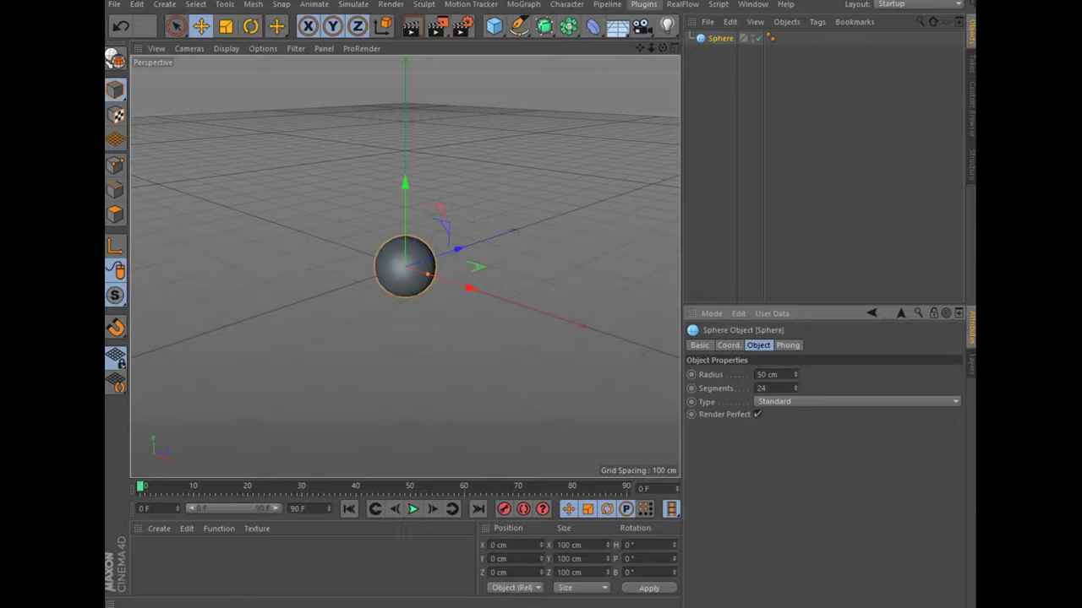
pyautogui.click(643, 4)
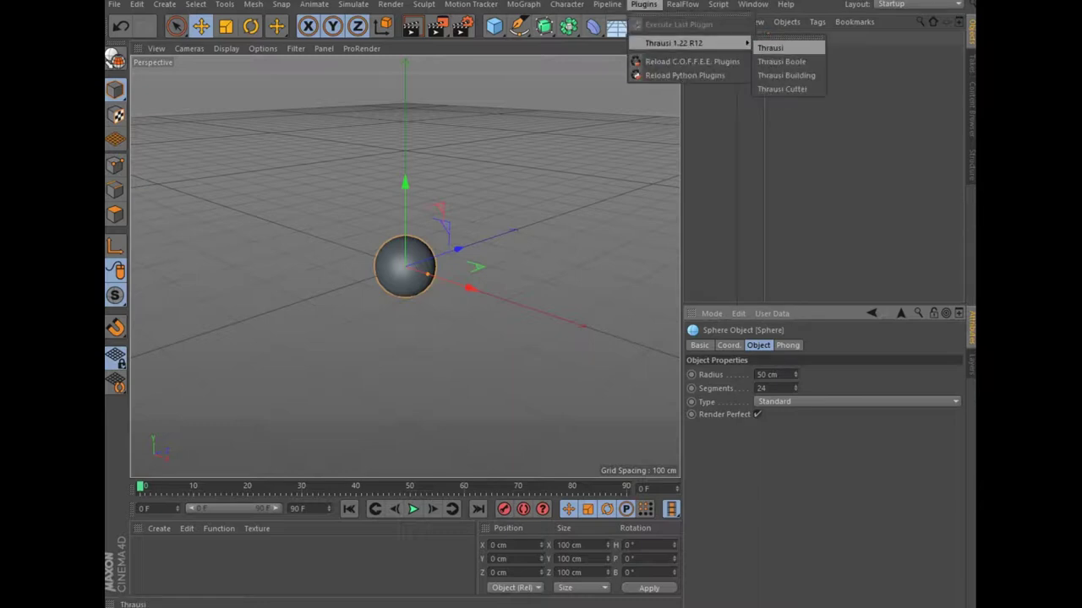
pyautogui.click(770, 48)
pyautogui.write('100')
pyautogui.click(765, 83)
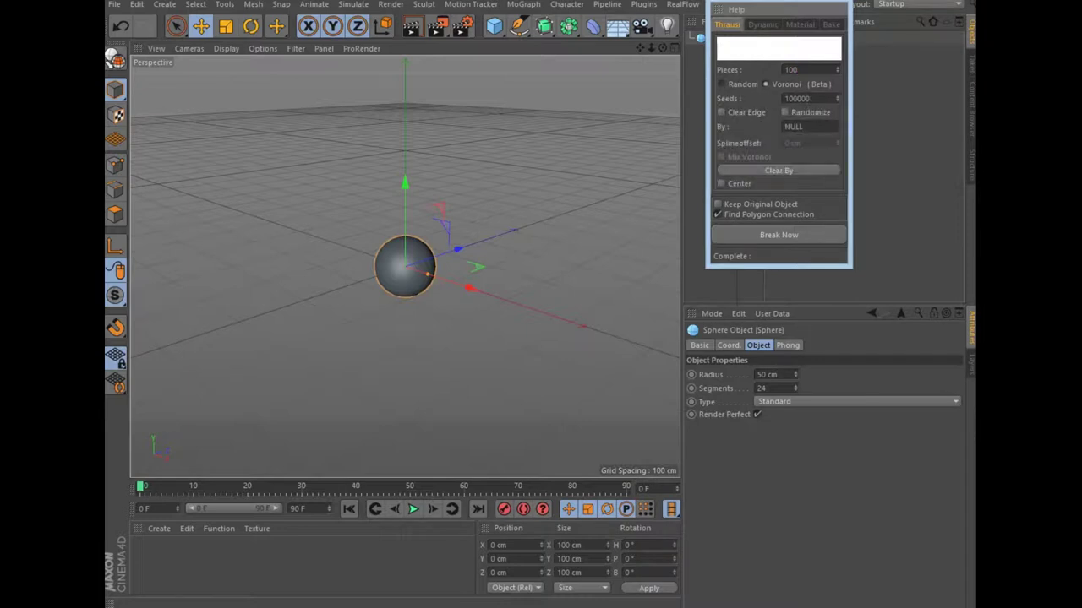
pyautogui.write('0')
pyautogui.click(778, 235)
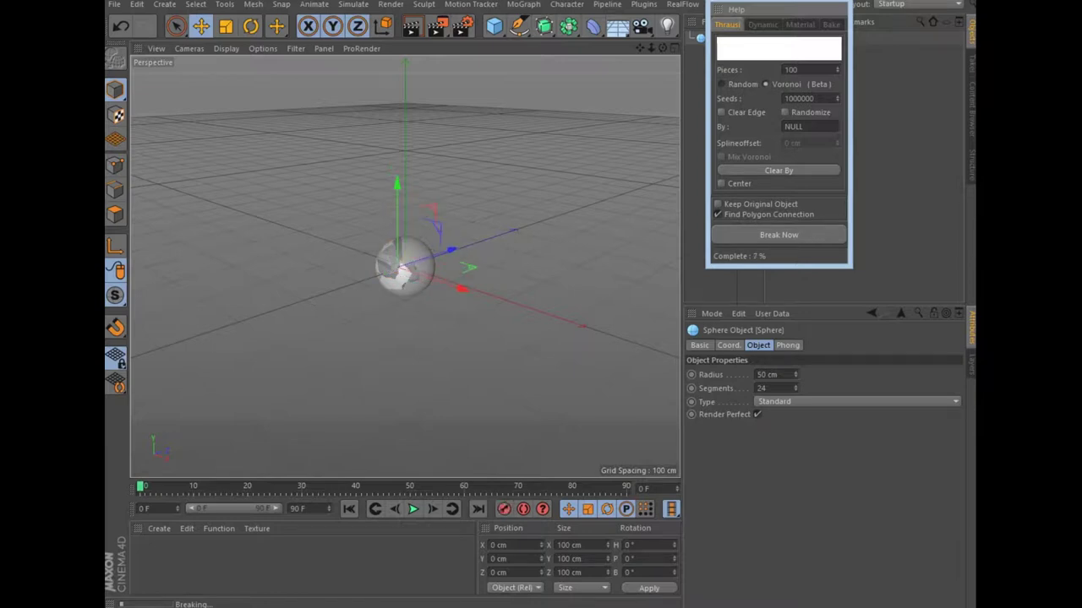
# Raise the fractured sphere above the grid and duplicate it
pyautogui.moveTo(405, 186); pyautogui.dragTo(404, 81)
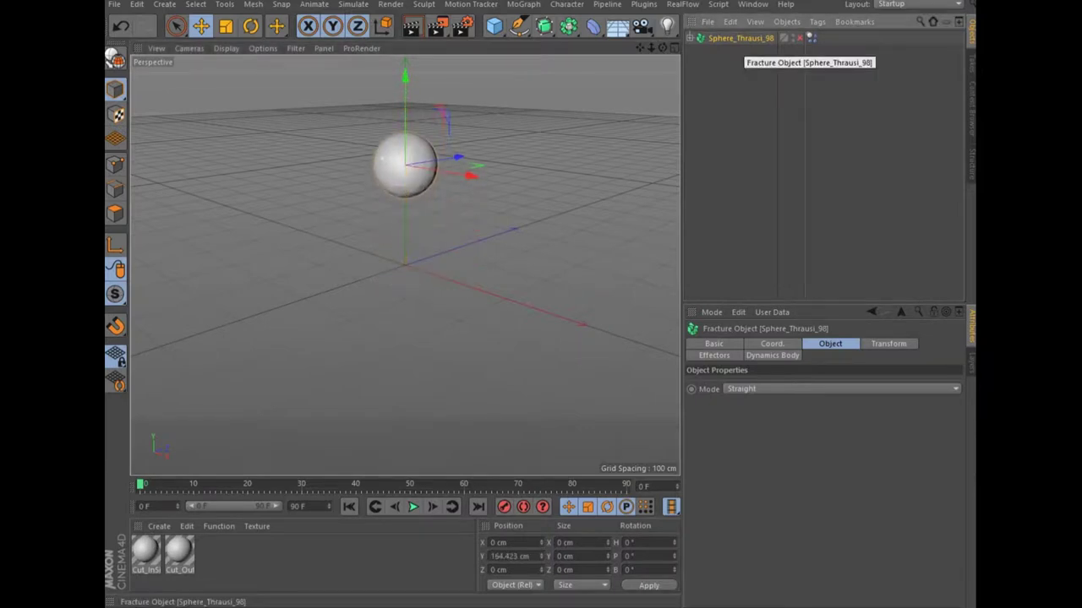
pyautogui.hotkey('ctrl', 'c')
pyautogui.hotkey('ctrl', 'v')
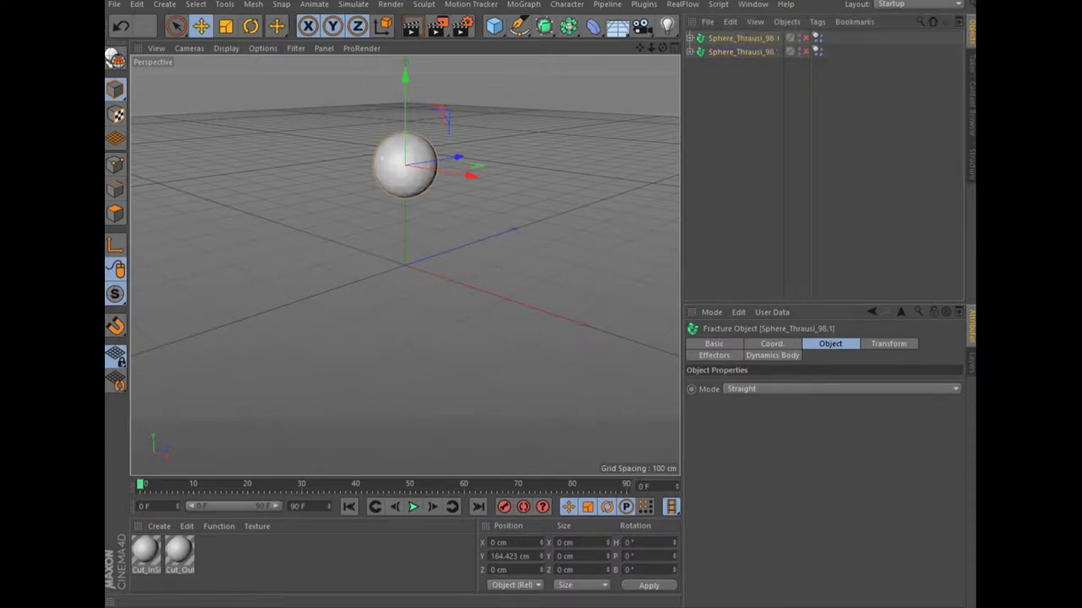
# Move the duplicate sphere along X to about 381.745 cm, beside the original
pyautogui.moveTo(663, 47)
pyautogui.mouseDown()
pyautogui.moveTo(668, 25)
pyautogui.moveTo(642, 42)
pyautogui.mouseUp()
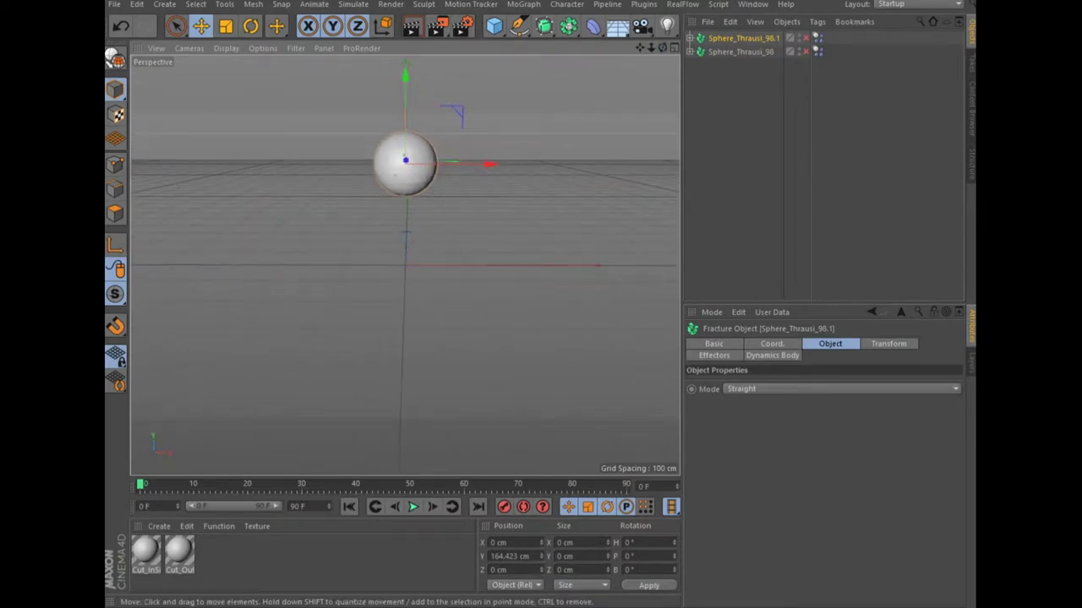
pyautogui.moveTo(640, 47); pyautogui.dragTo(586, 57)
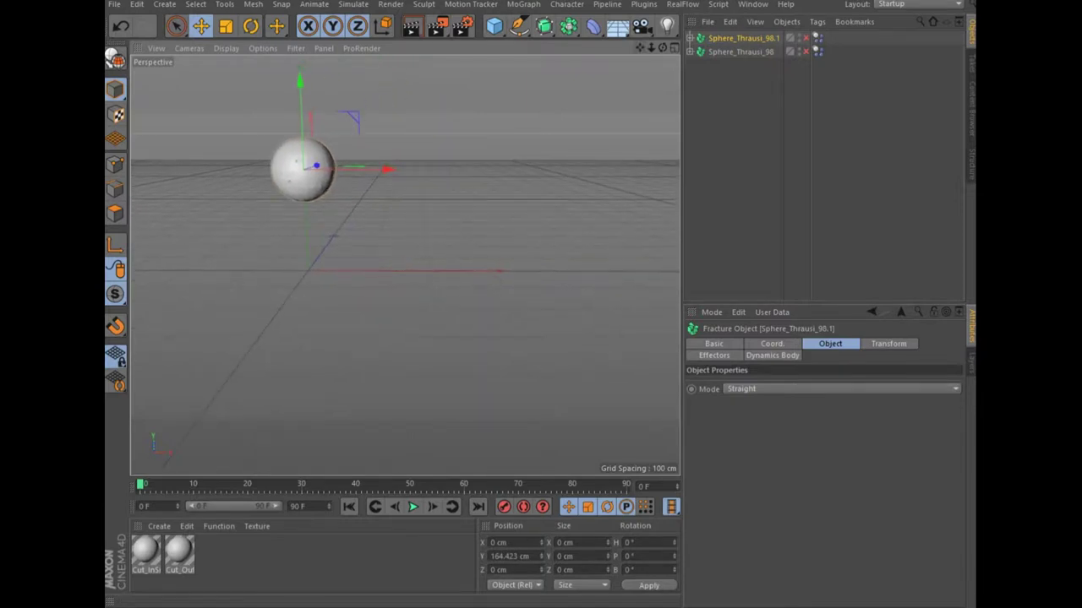
pyautogui.moveTo(382, 169); pyautogui.dragTo(625, 170)
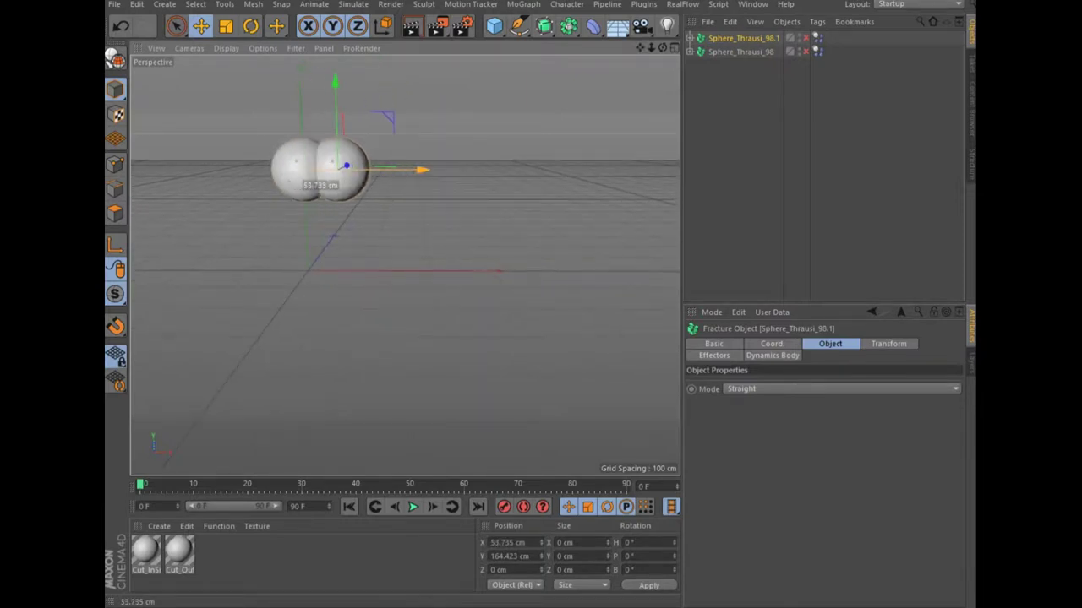
pyautogui.moveTo(629, 170); pyautogui.dragTo(630, 170)
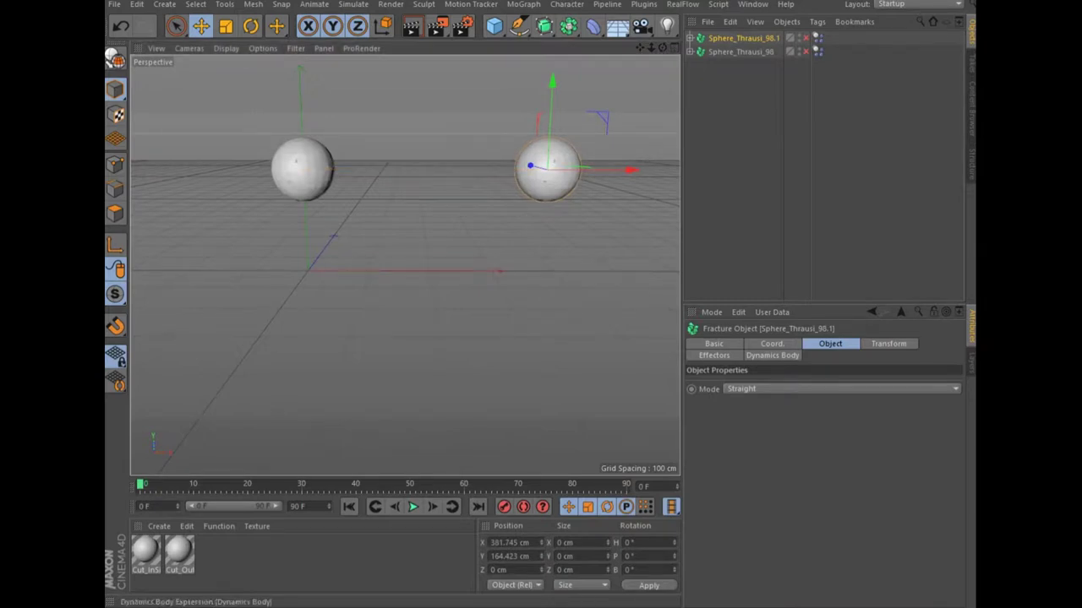
pyautogui.click(817, 38)
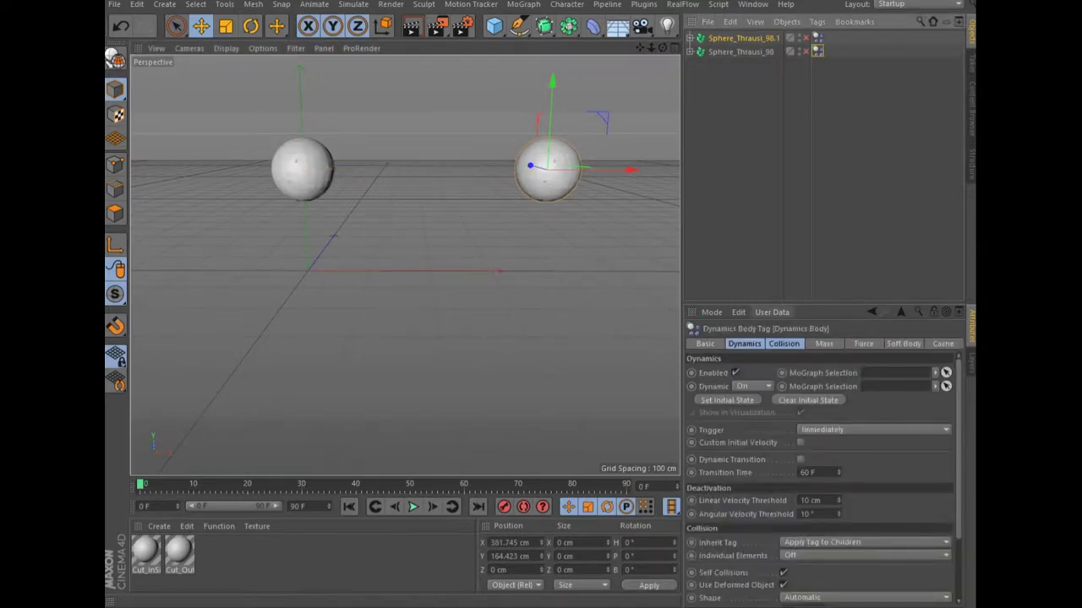
# Give the left sphere Sphere_Thrausi_98 a custom initial X velocity of 100 cm
pyautogui.click(743, 343)
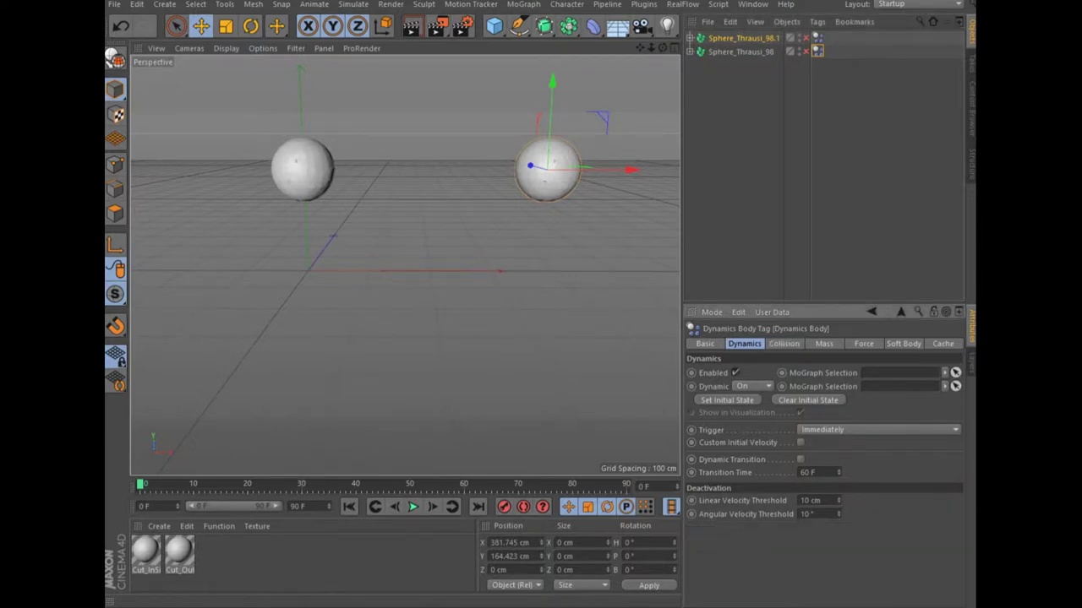
pyautogui.hotkey('ctrl', 'z')
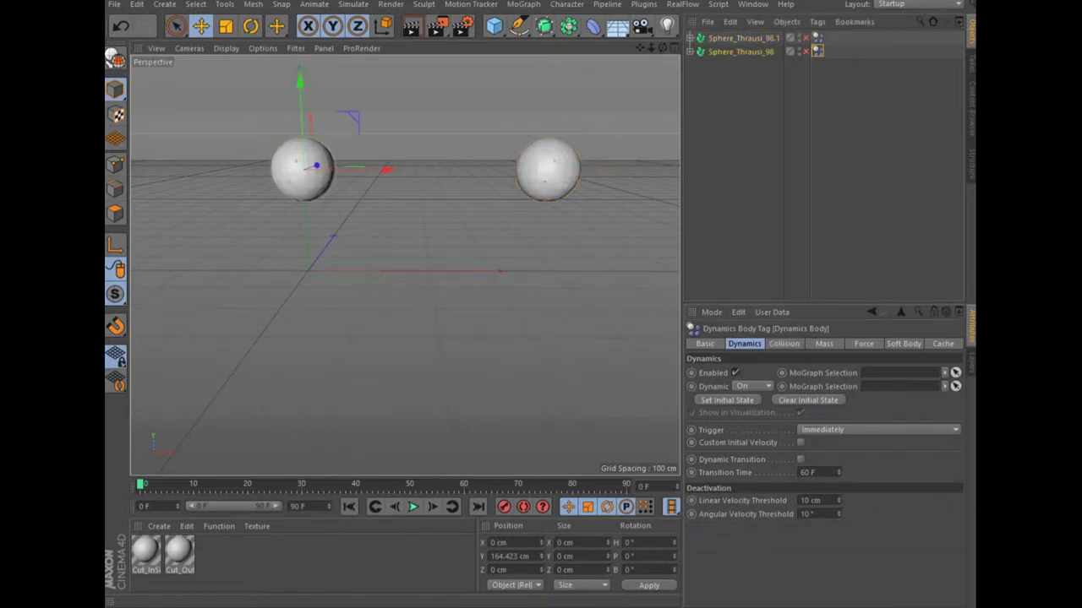
pyautogui.click(800, 442)
pyautogui.doubleClick(805, 455)
pyautogui.write('100')
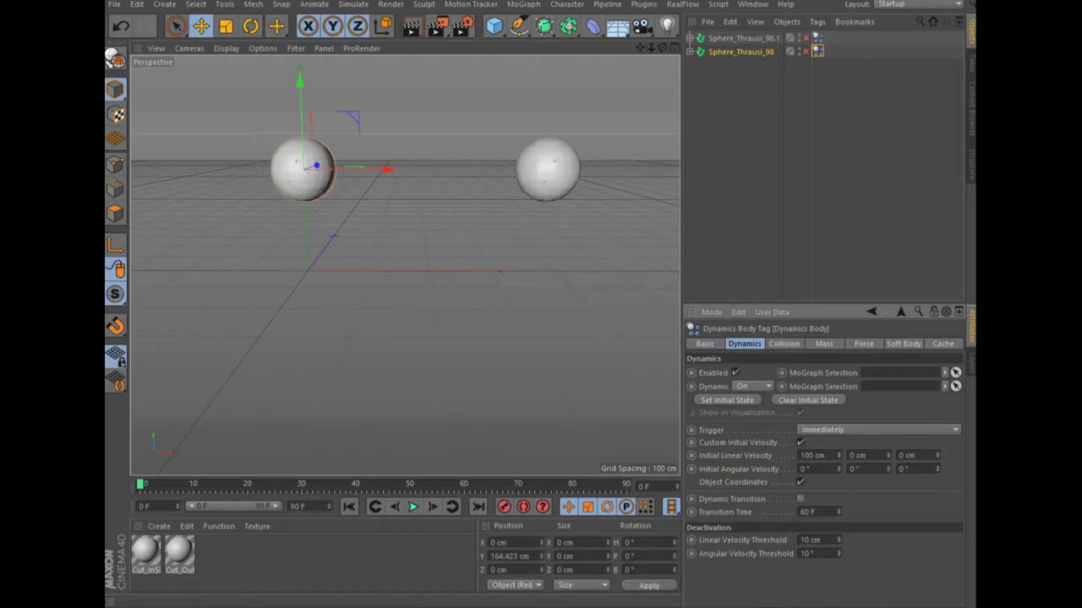
# Turn off Self Collisions in both fractured spheres' Dynamics Body tags
pyautogui.click(783, 343)
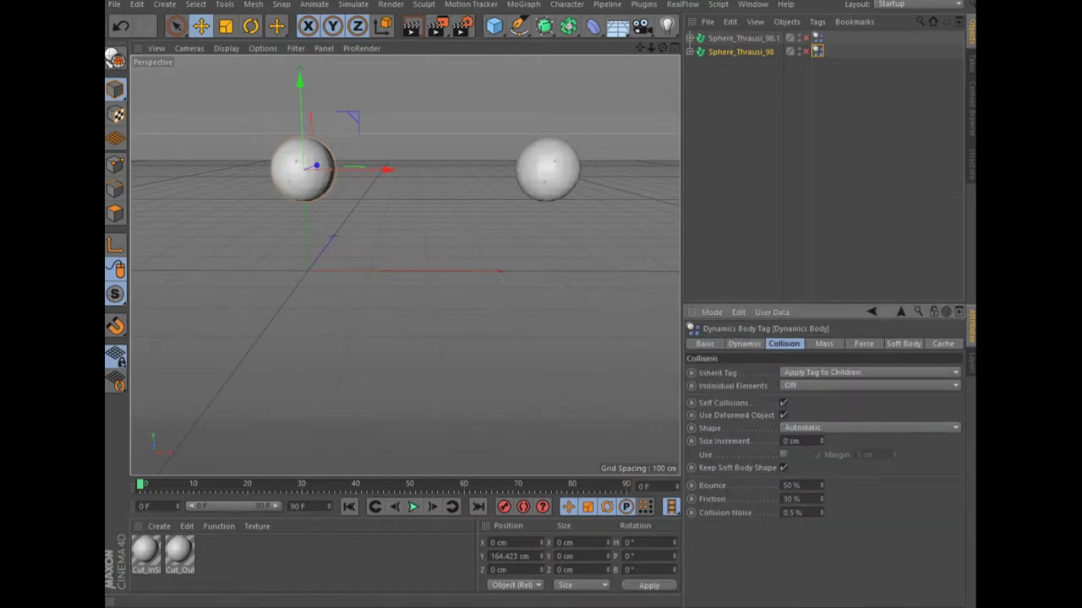
pyautogui.click(783, 402)
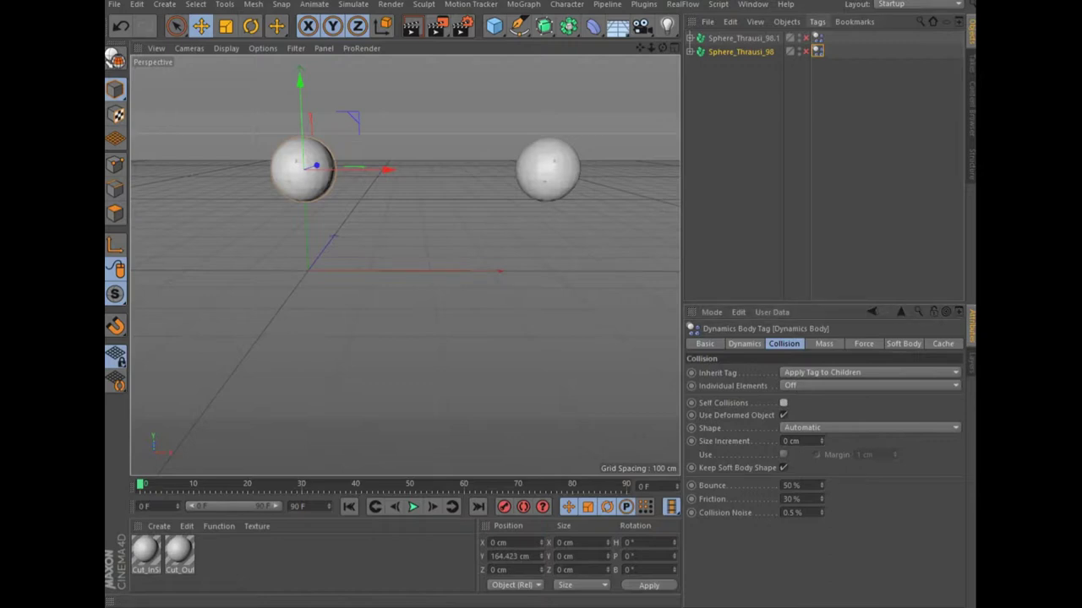
pyautogui.click(817, 38)
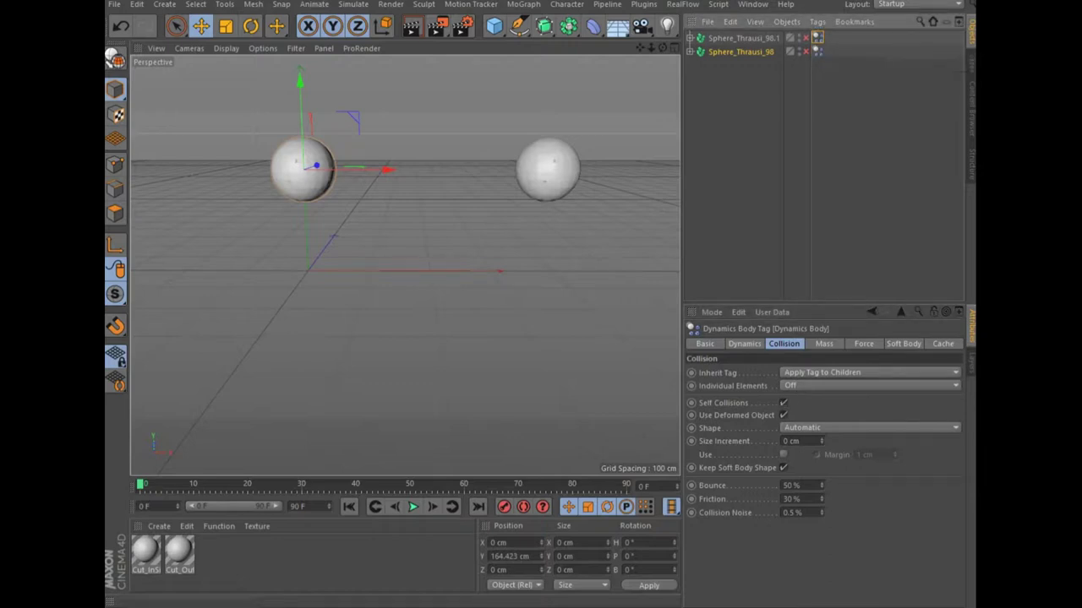
pyautogui.click(782, 402)
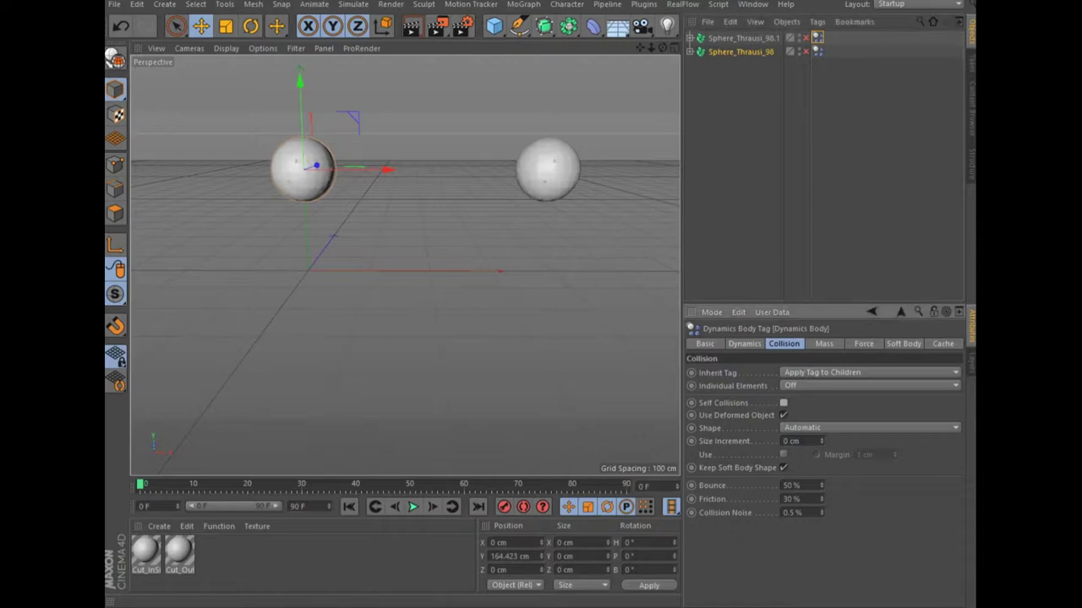
pyautogui.click(743, 343)
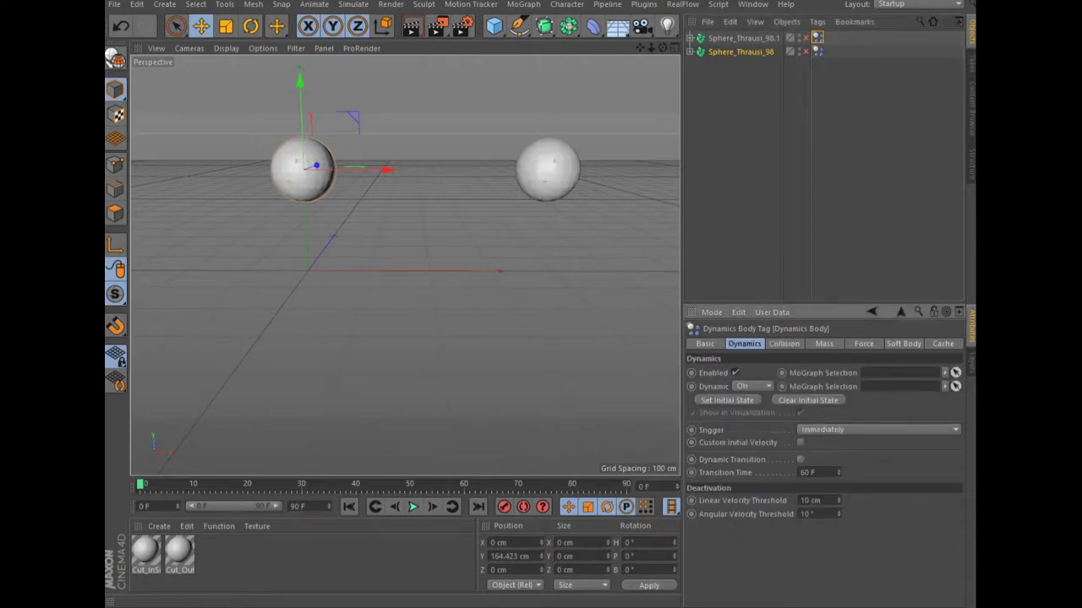
# Give the right sphere a custom initial Z velocity of -1000 cm and preview the simulation
pyautogui.click(800, 442)
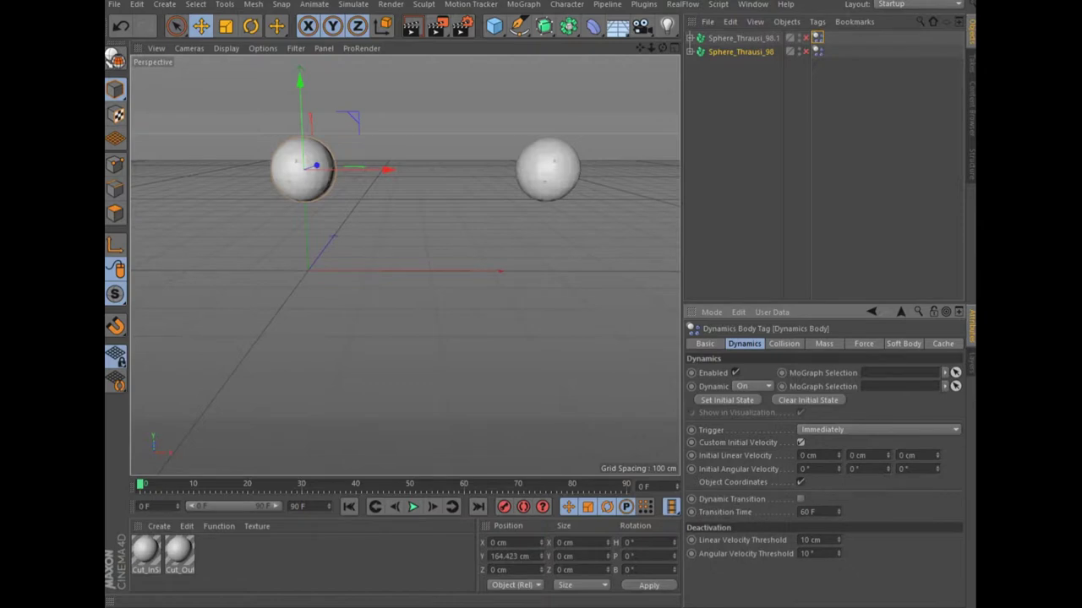
pyautogui.click(901, 456)
pyautogui.write('-1000')
pyautogui.press('Return')
pyautogui.click(412, 506)
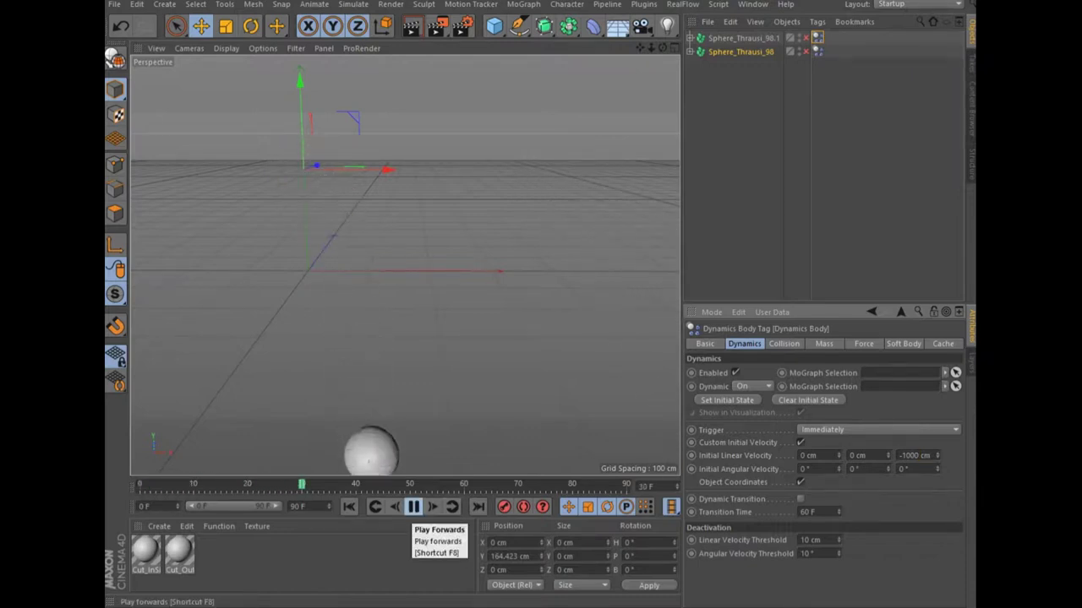
pyautogui.click(412, 506)
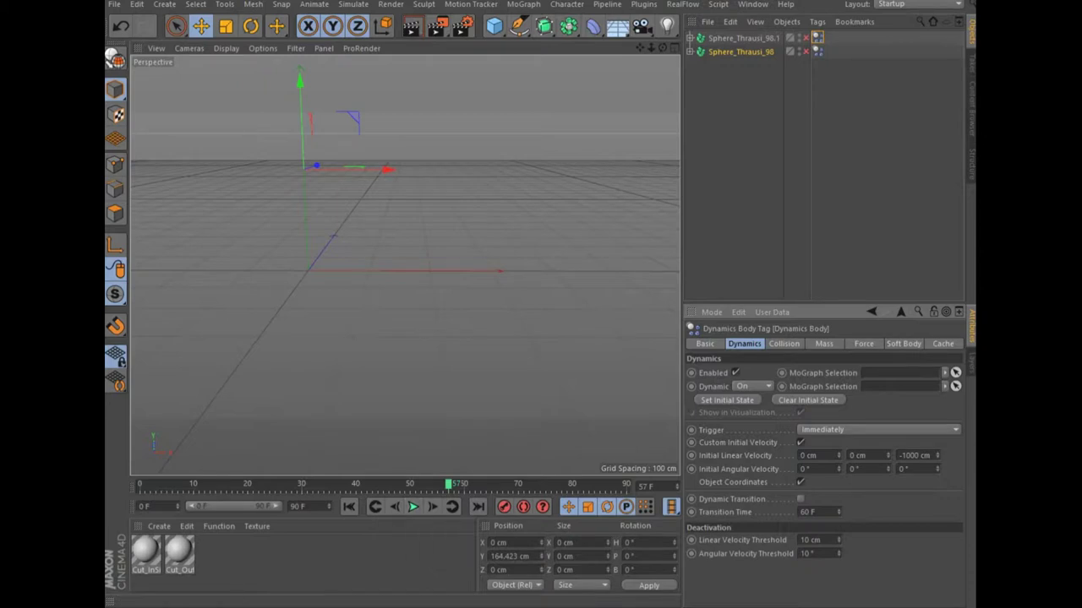
pyautogui.doubleClick(910, 456)
# Change the velocities: the right sphere gets -1000 cm on X instead of Z, and the left sphere gets 1000 cm on X
pyautogui.write('0')
pyautogui.doubleClick(804, 455)
pyautogui.write('-1000')
pyautogui.click(817, 52)
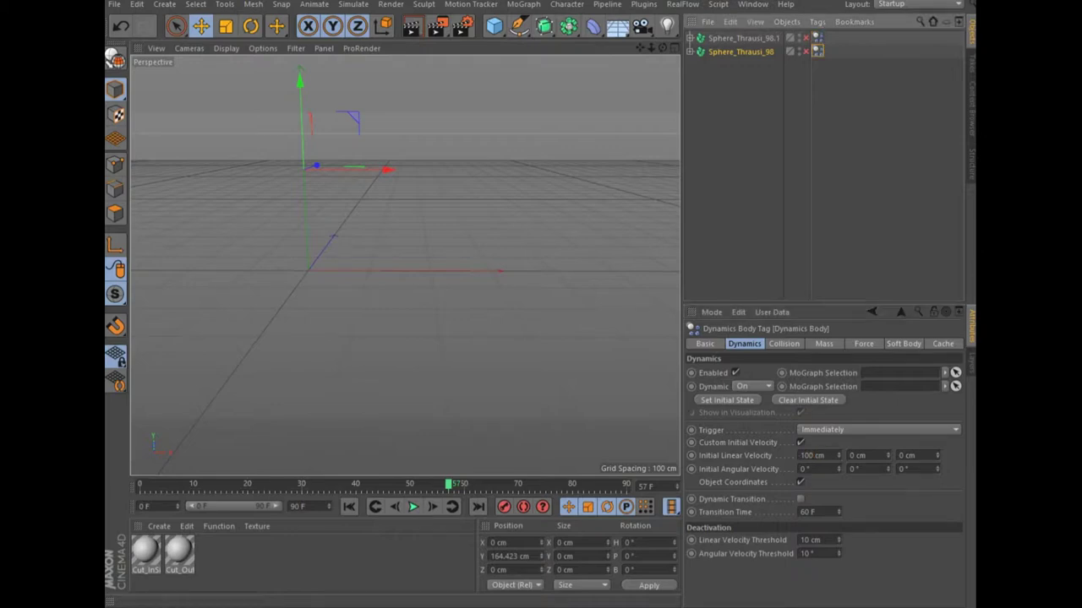
pyautogui.write('0')
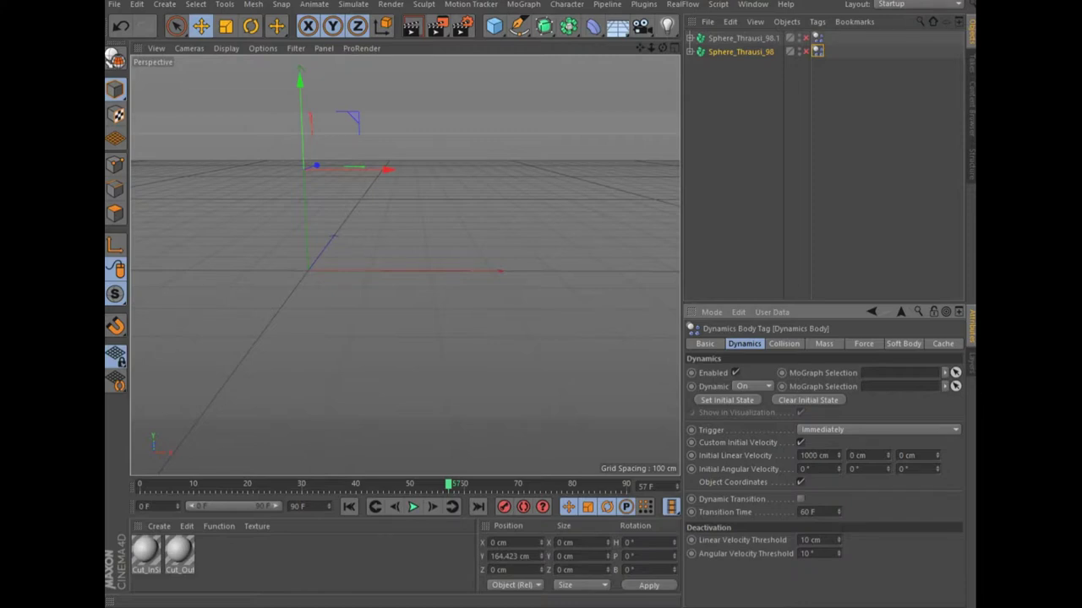
# Replay the simulation from frame 0 and stop it at frame 34
pyautogui.click(348, 506)
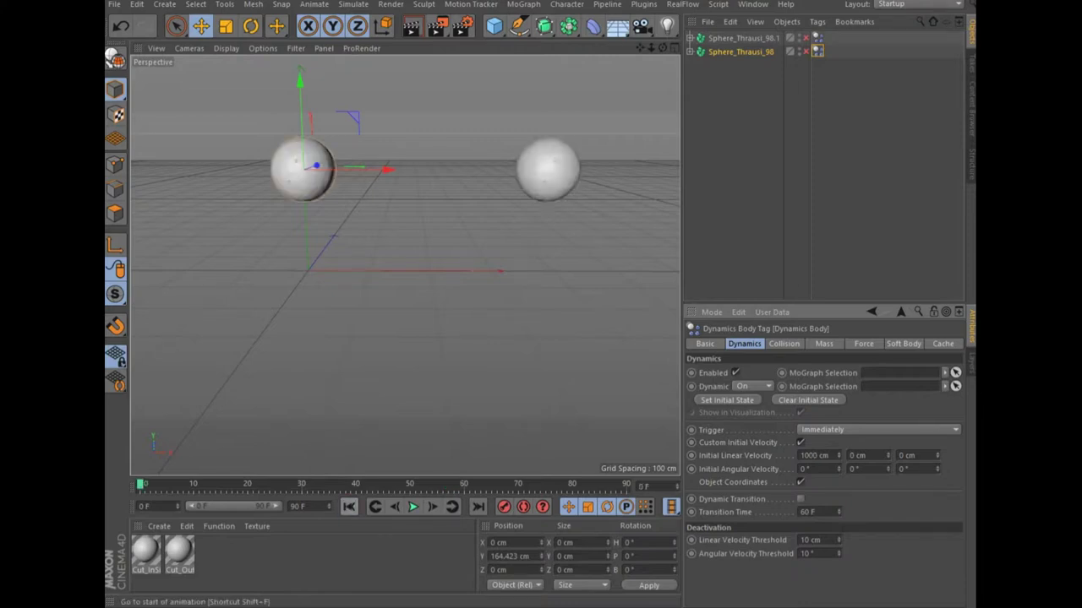
pyautogui.click(412, 506)
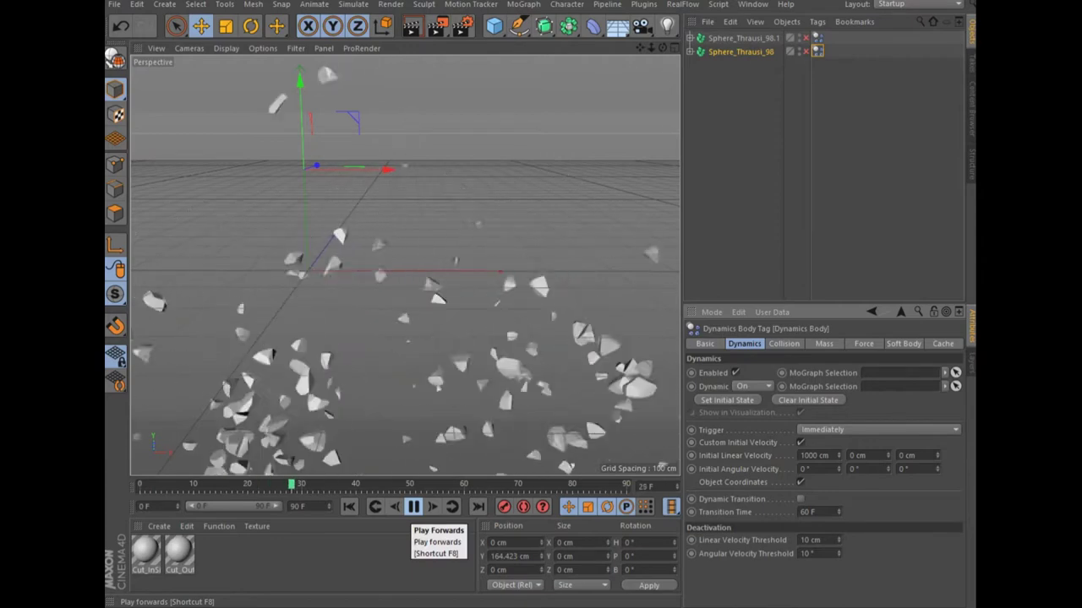
pyautogui.click(412, 507)
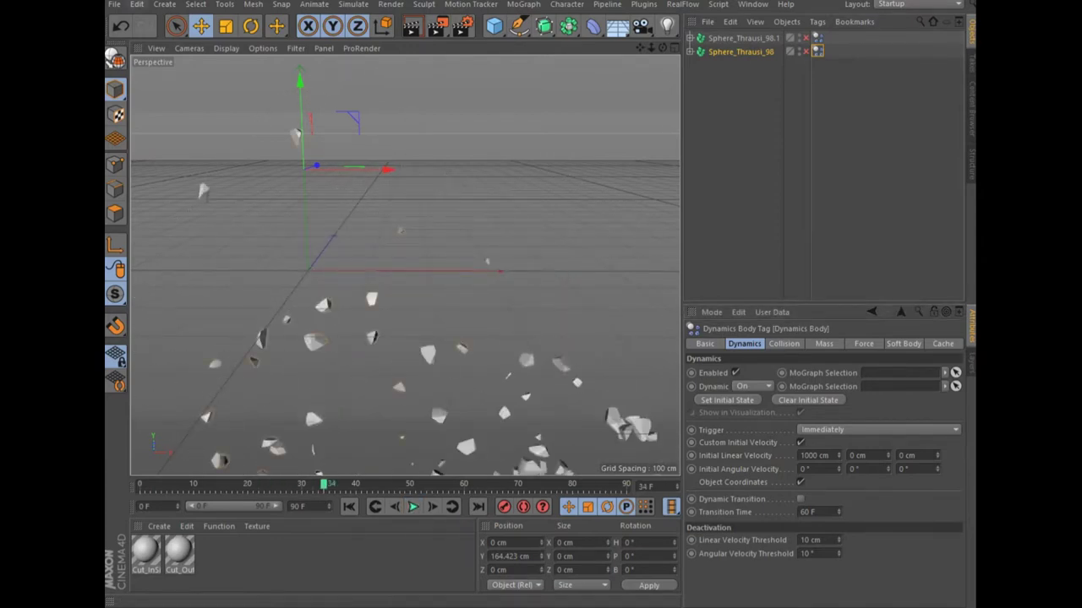
pyautogui.click(136, 4)
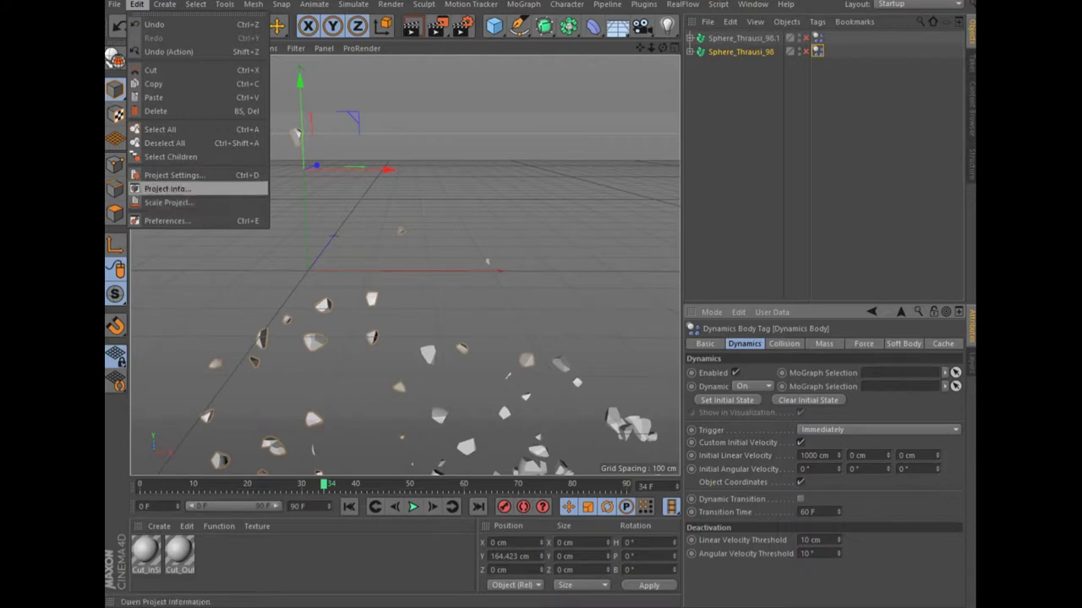
# Show the project's Dynamics settings and replay the collision from frame 0
pyautogui.click(173, 175)
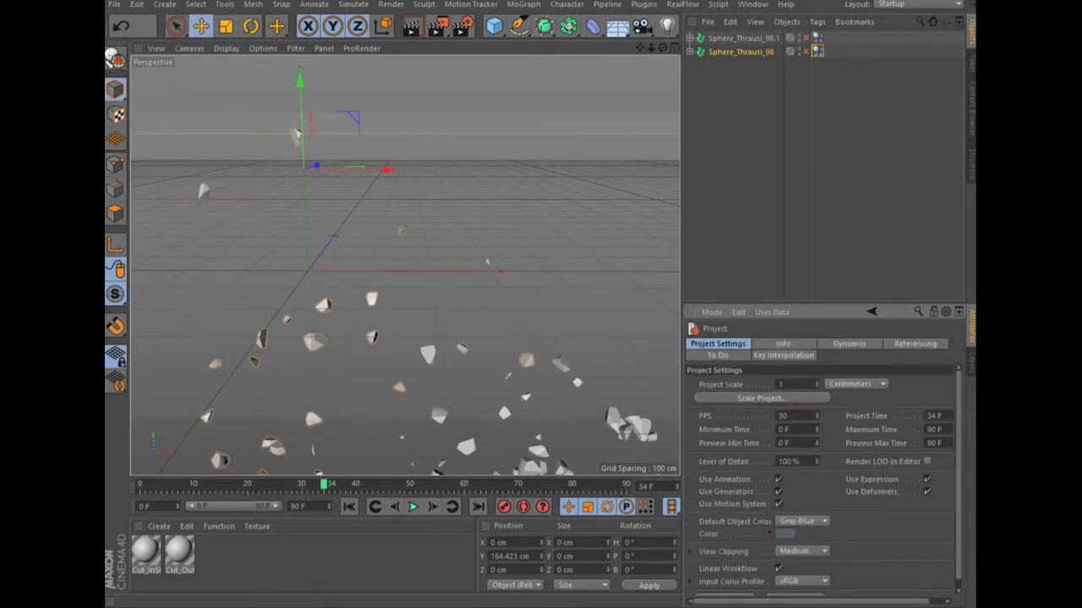
pyautogui.click(848, 344)
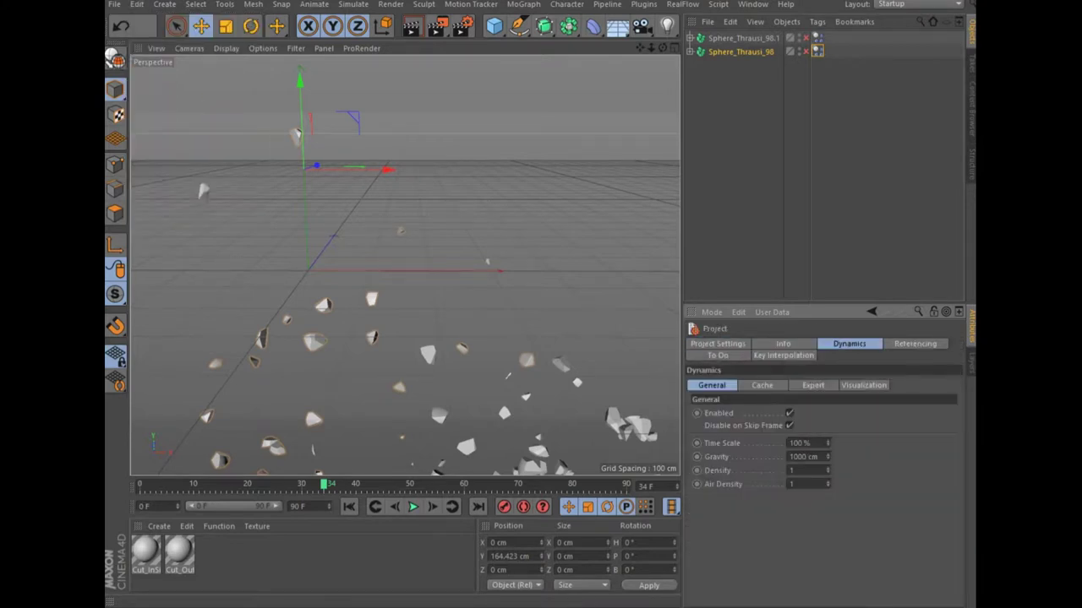
pyautogui.moveTo(323, 484); pyautogui.dragTo(140, 484)
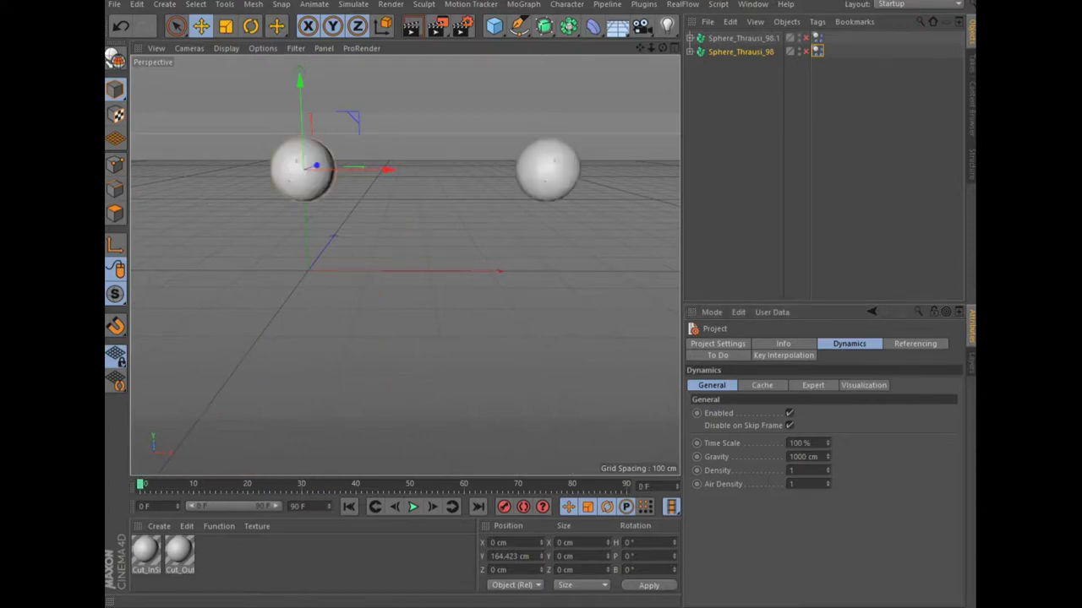
pyautogui.press('g')
pyautogui.press('g')
pyautogui.press('g')
pyautogui.click(413, 506)
pyautogui.click(412, 506)
pyautogui.moveTo(278, 484); pyautogui.dragTo(140, 484)
# Step through the first frames, then keyframe Time Scale at 100 % on frame 0
pyautogui.press('g')
pyautogui.press('g')
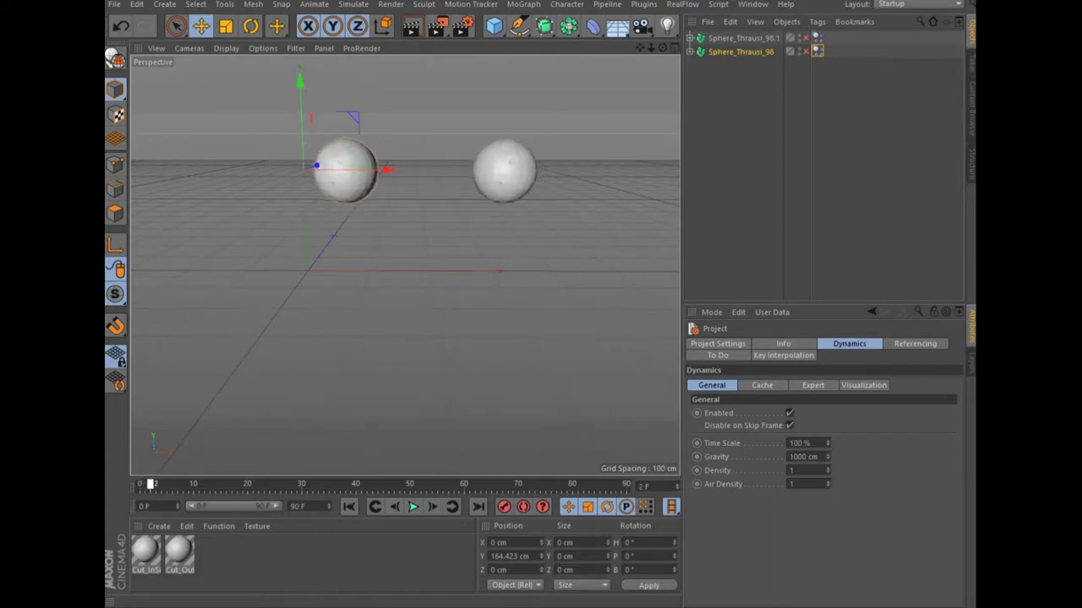
pyautogui.press('g')
pyautogui.press('f')
pyautogui.press('f')
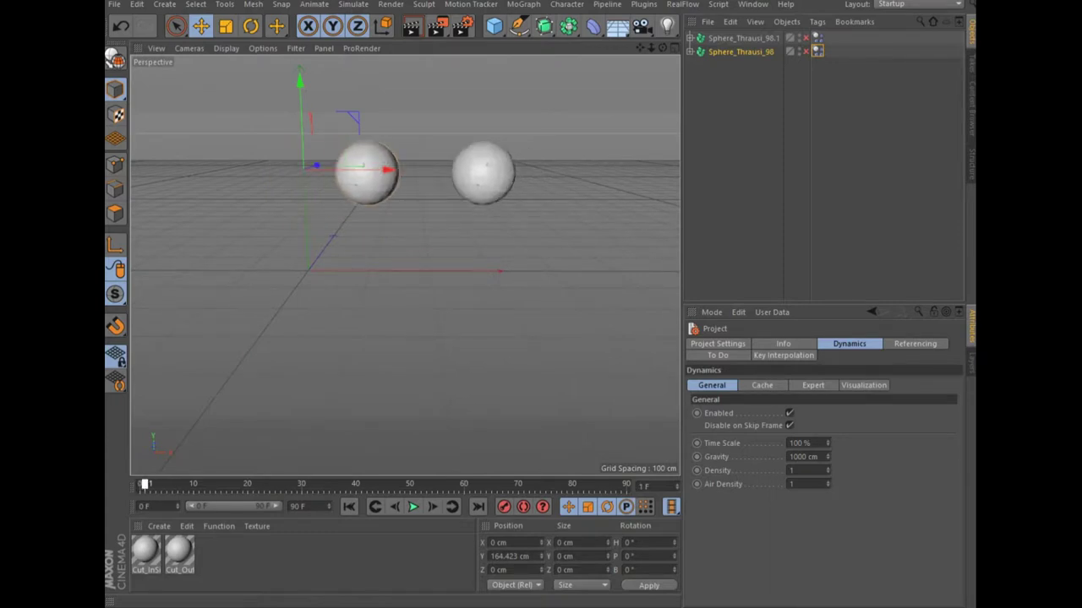
pyautogui.press('g')
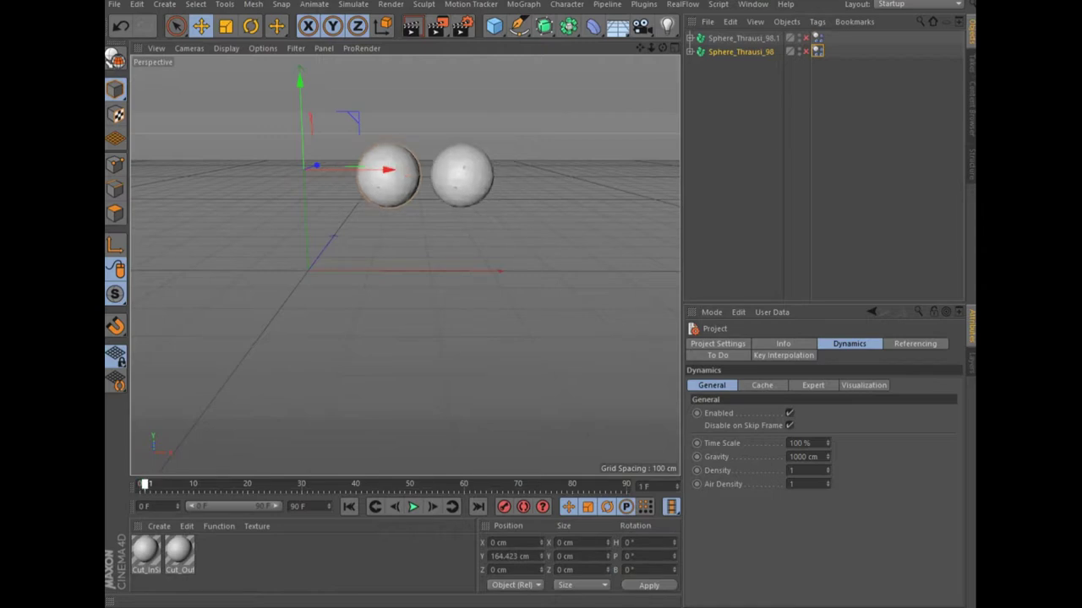
pyautogui.press('f')
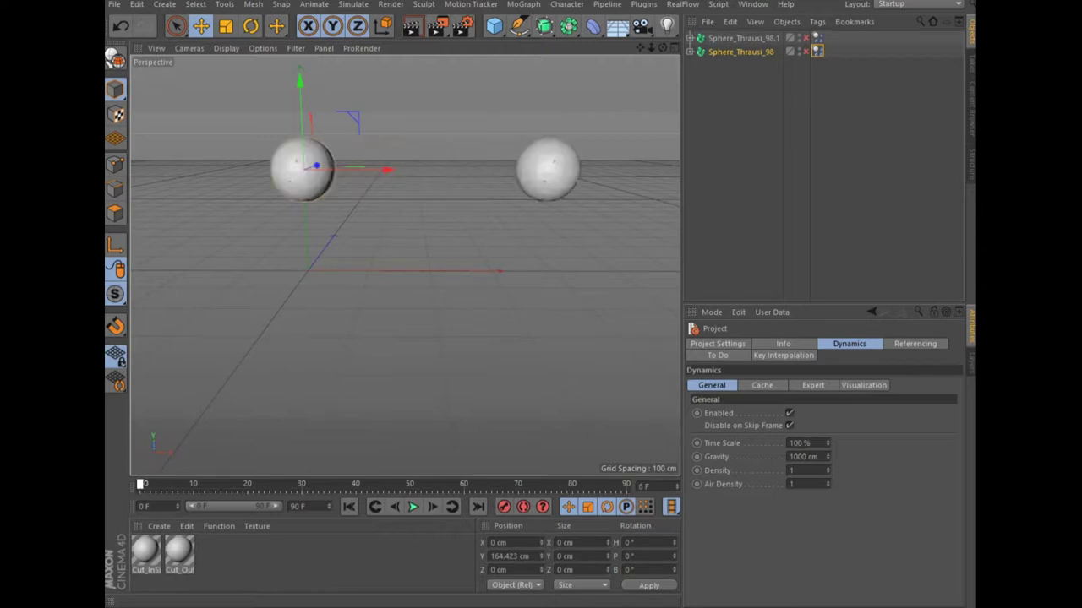
pyautogui.press('g')
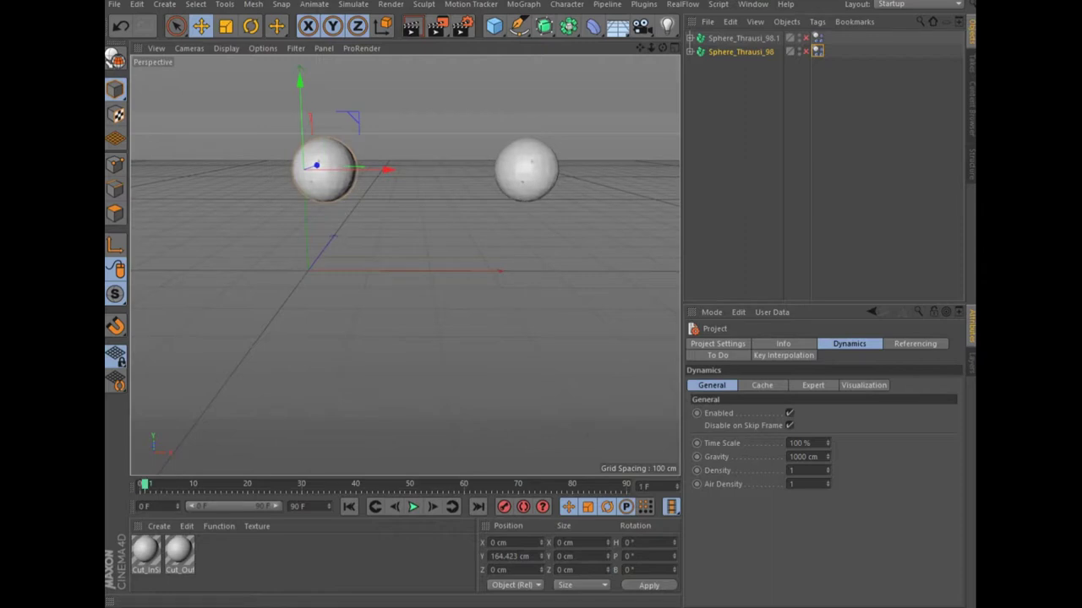
pyautogui.press('g')
pyautogui.press('g')
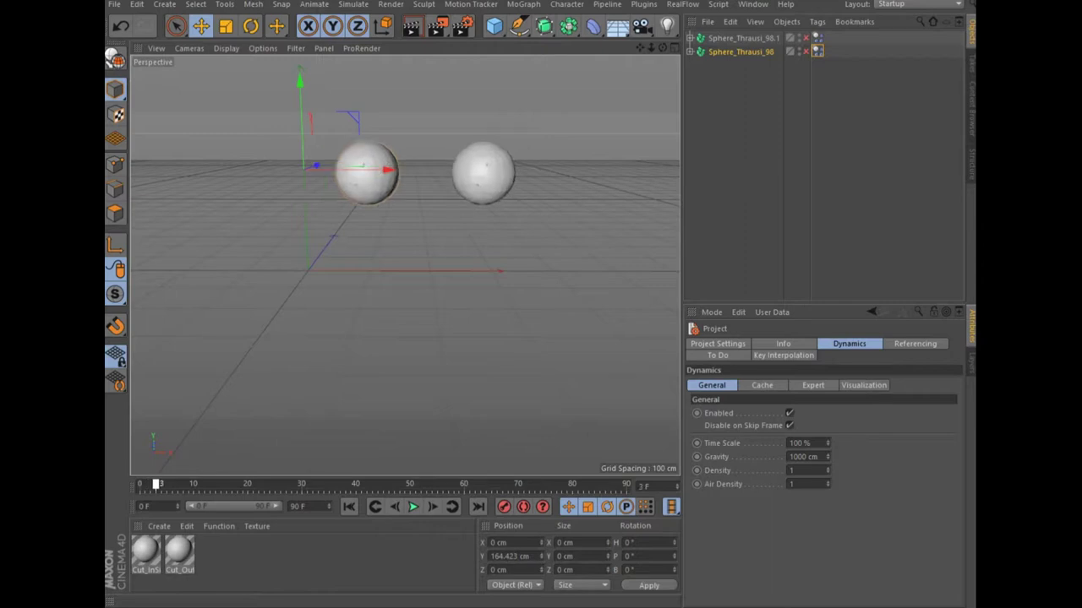
pyautogui.press('g')
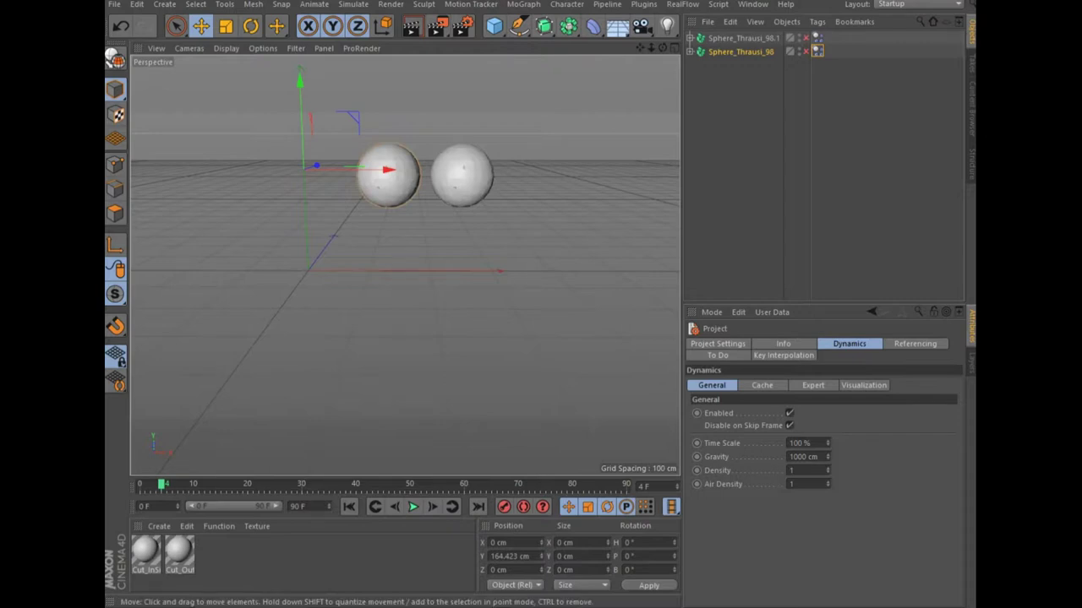
pyautogui.hotkey('shift', 'f')
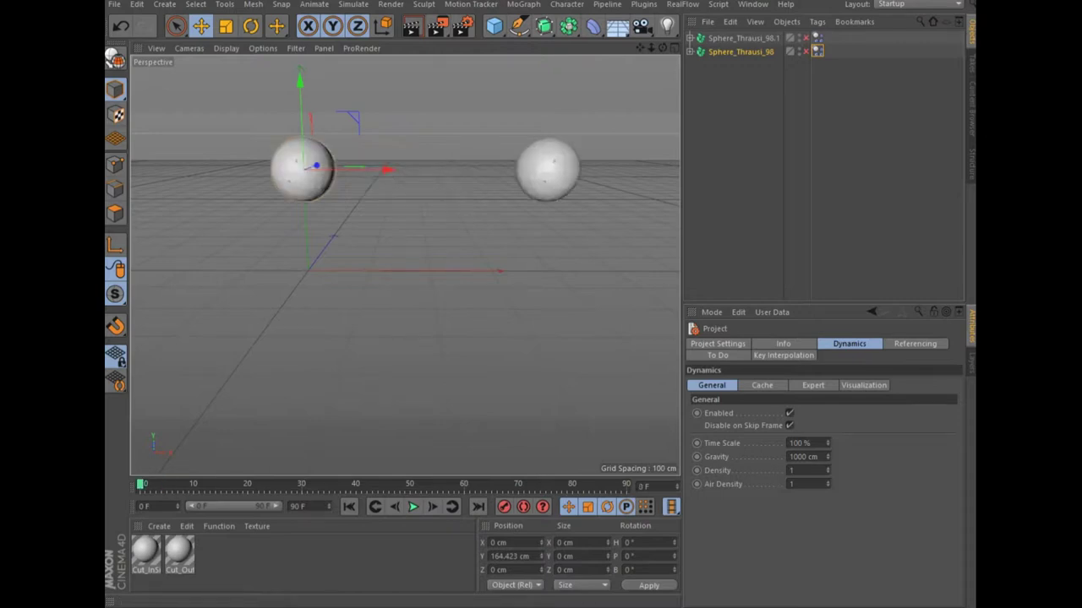
pyautogui.keyDown('ctrl'); pyautogui.click(696, 443); pyautogui.keyUp('ctrl')
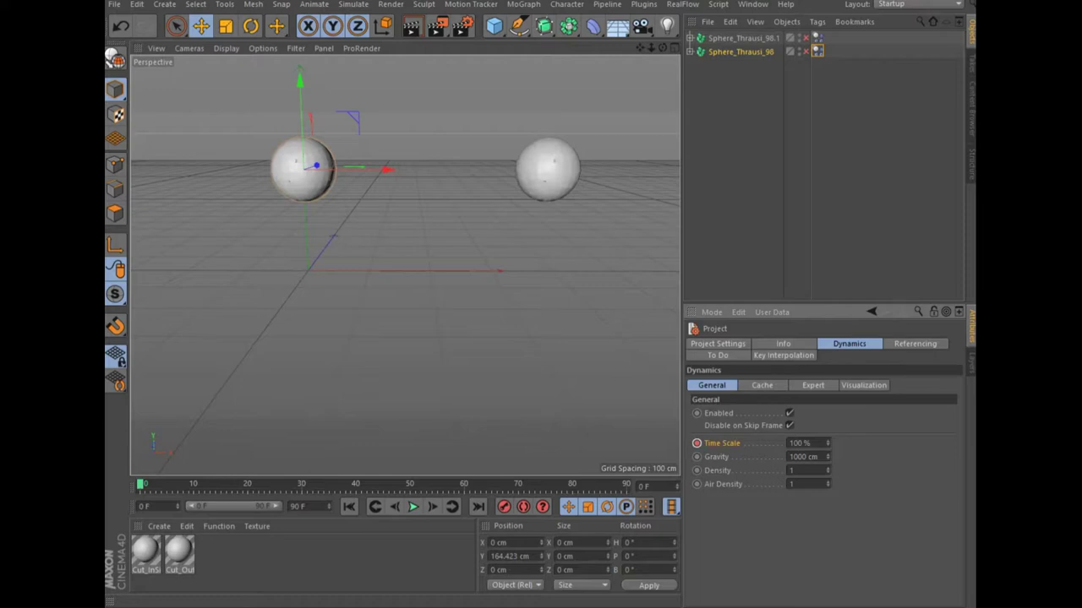
# Play forward a few frames and step back to frame 3
pyautogui.press('F8')
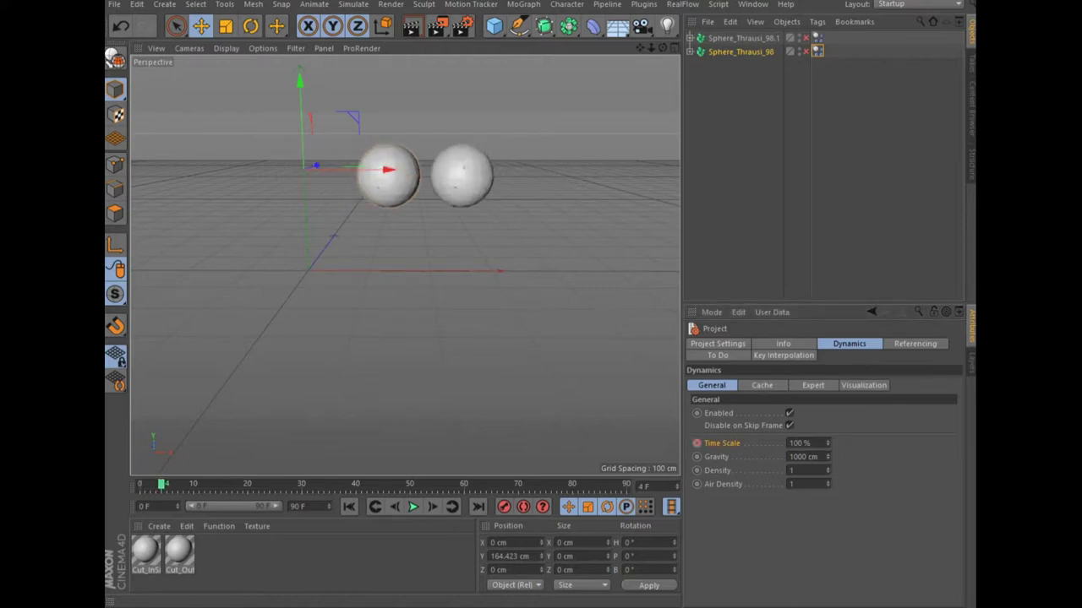
pyautogui.press('f')
pyautogui.press('f')
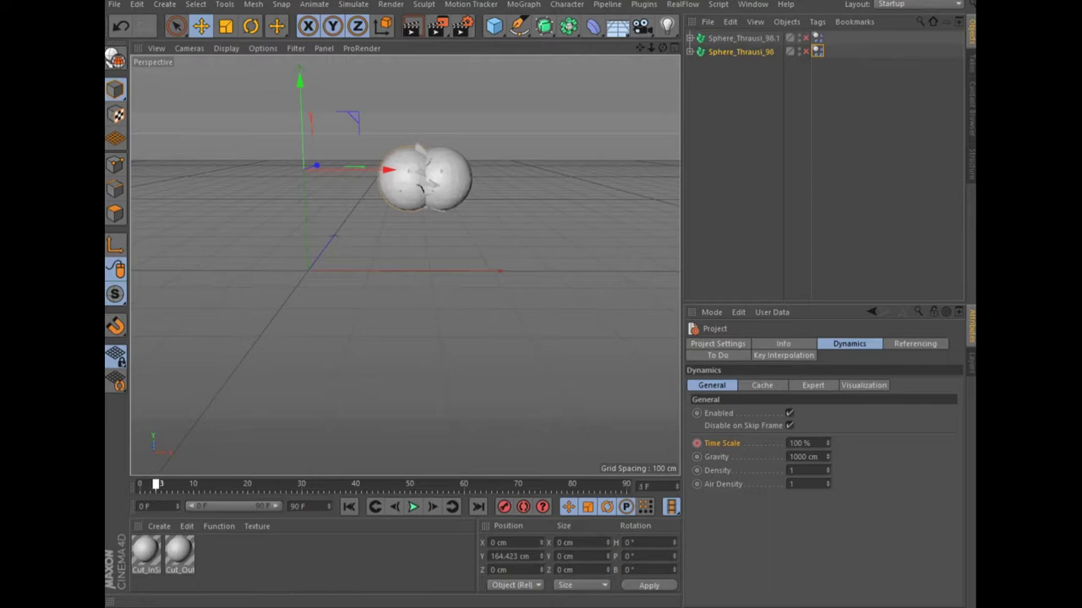
pyautogui.press('f')
# Keyframe Time Scale at 5 % at the impact frame, then advance to frame 53 to restore it
pyautogui.press('g')
pyautogui.press('g')
pyautogui.write('5')
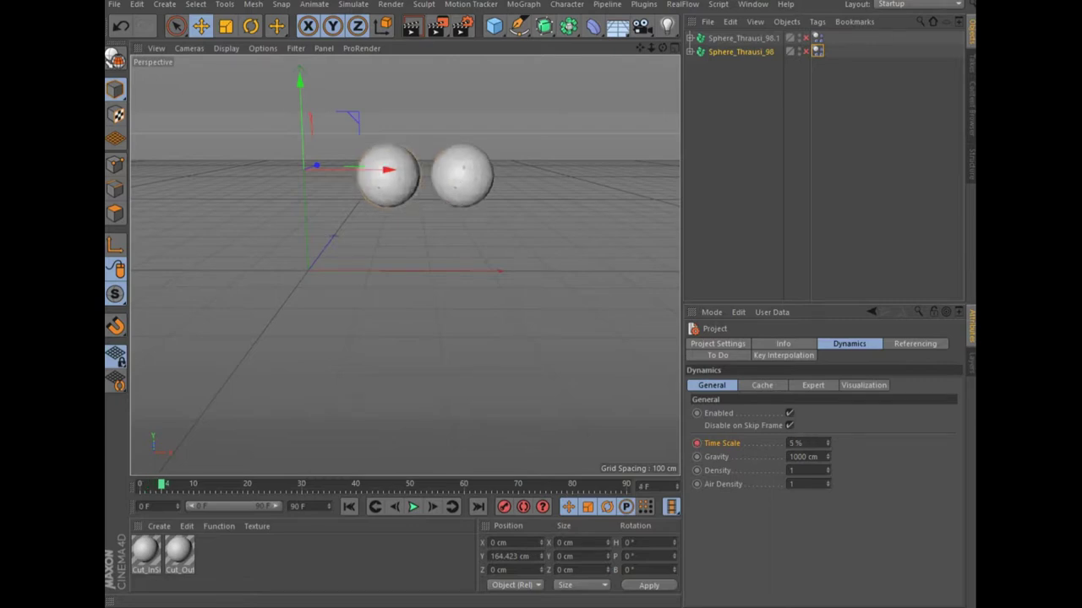
pyautogui.press('g')
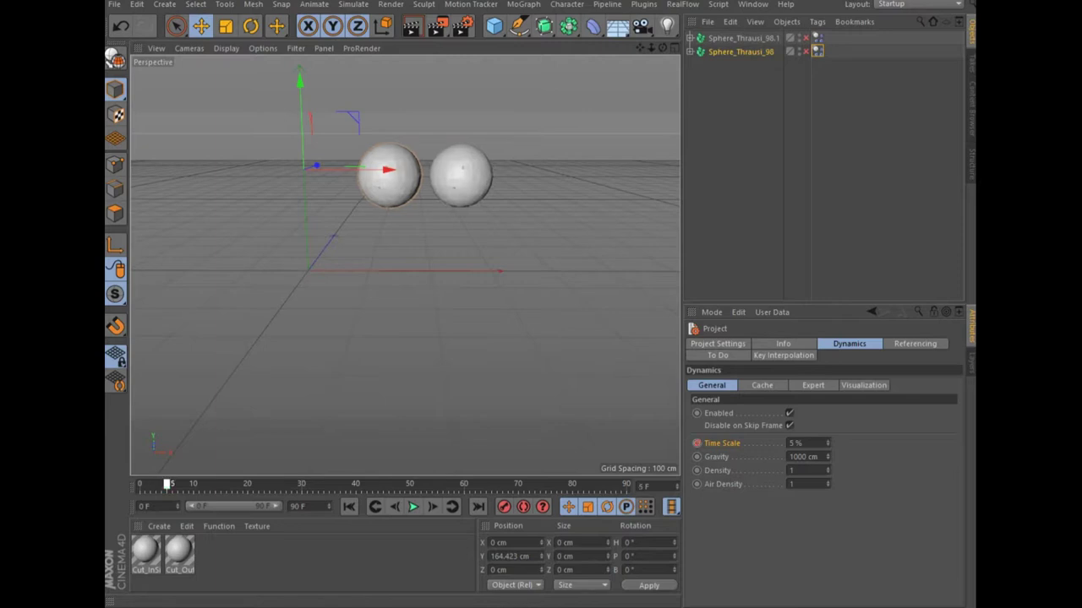
pyautogui.press('g')
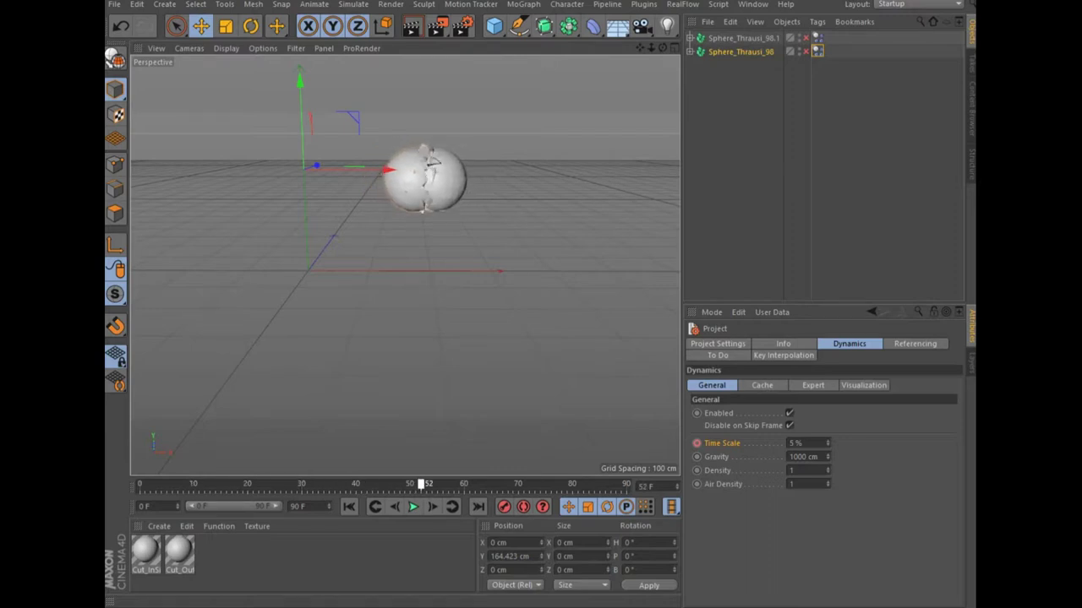
pyautogui.press('g')
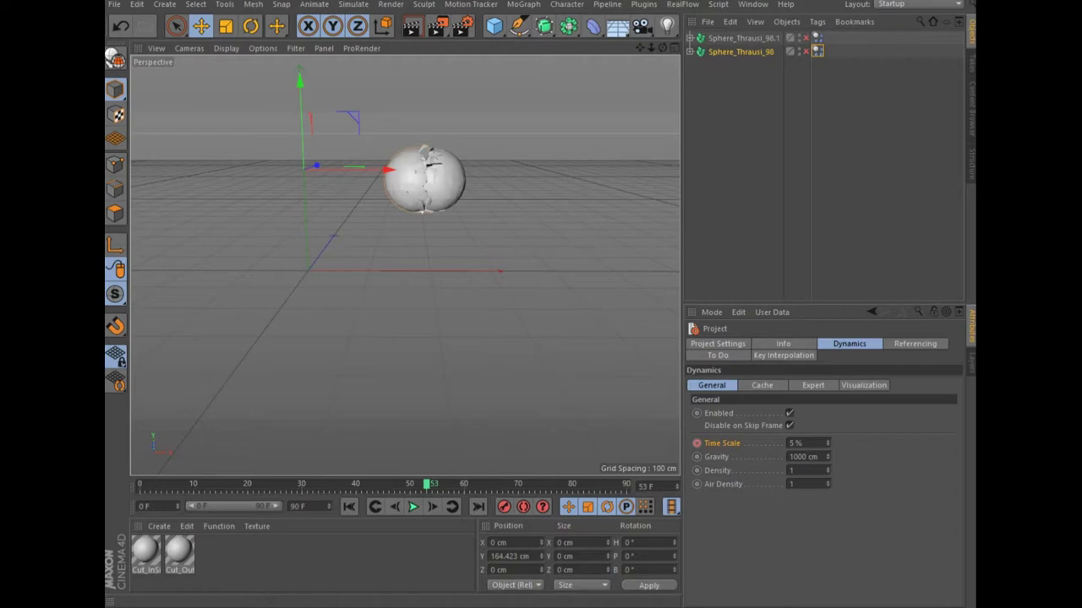
pyautogui.click(796, 442)
pyautogui.write('100')
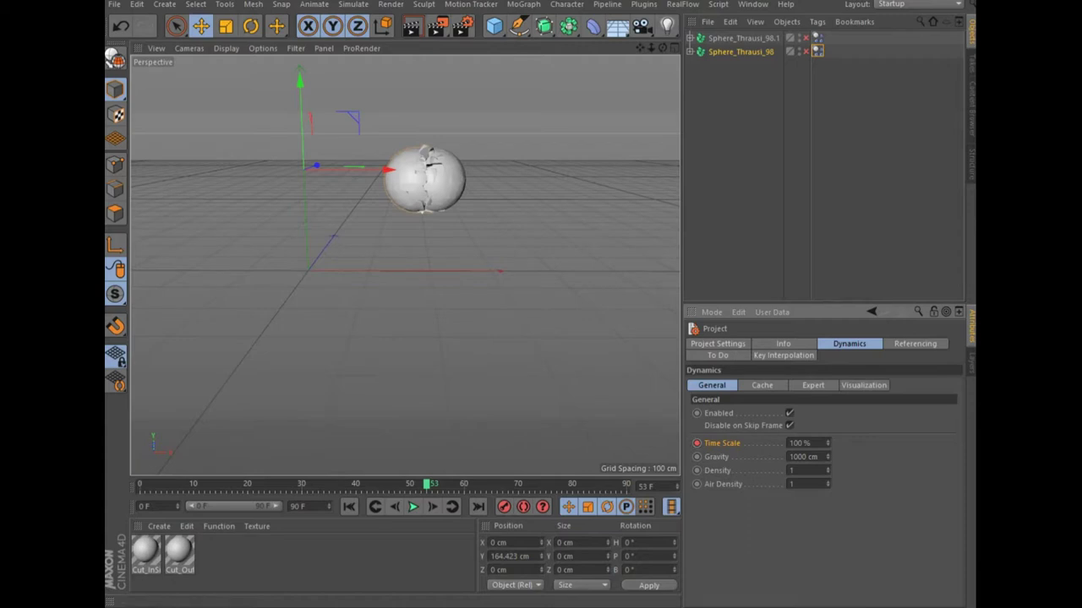
# Confirm the 100 % Time Scale key and replay the collision from frame 0
pyautogui.press('F8')
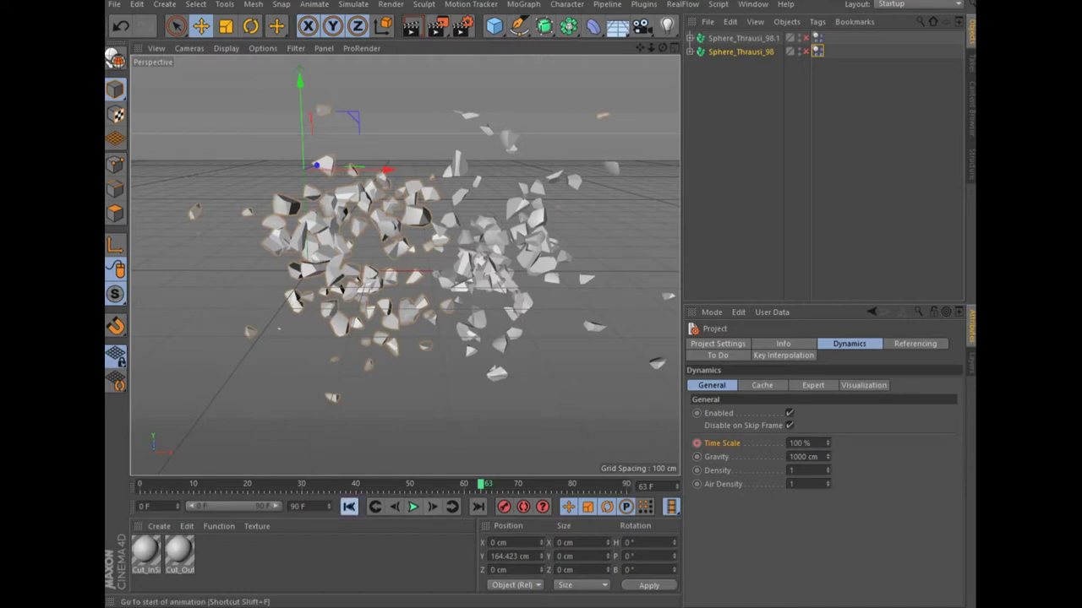
pyautogui.click(348, 506)
pyautogui.click(413, 506)
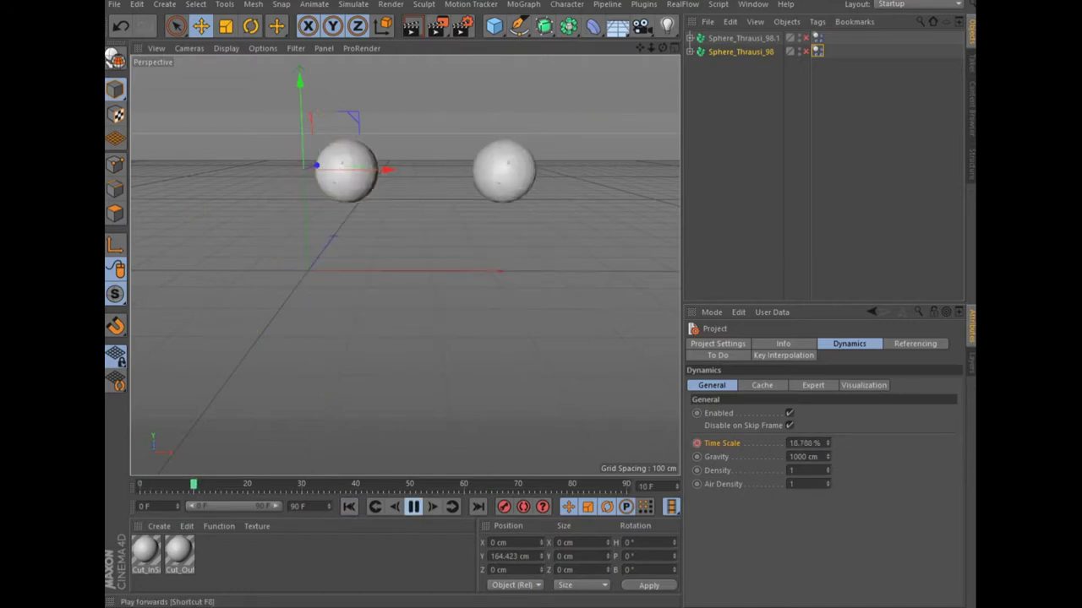
pyautogui.click(413, 506)
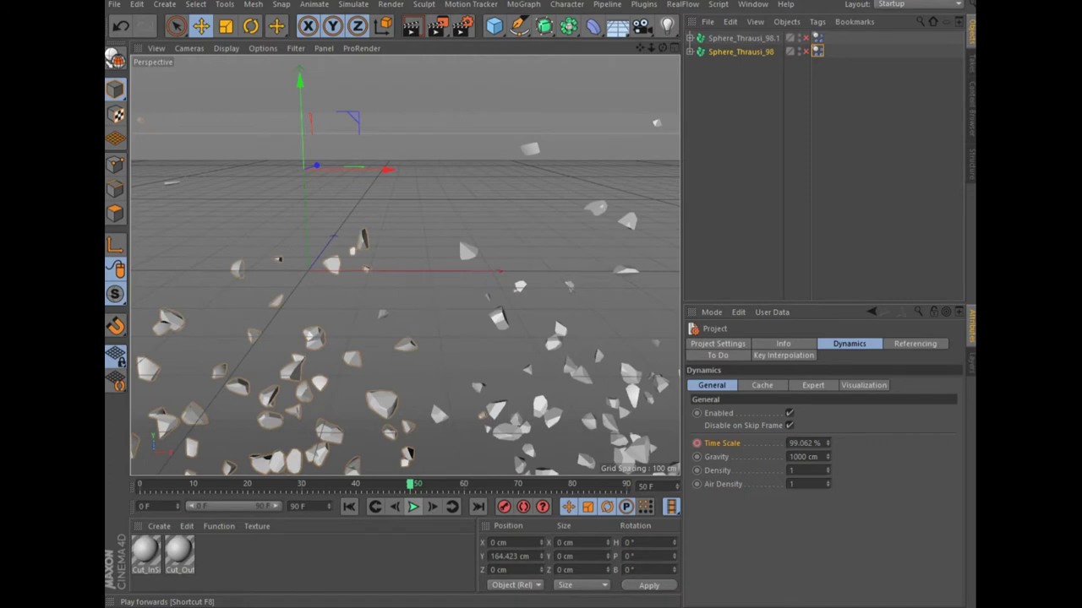
pyautogui.moveTo(409, 484); pyautogui.dragTo(140, 484)
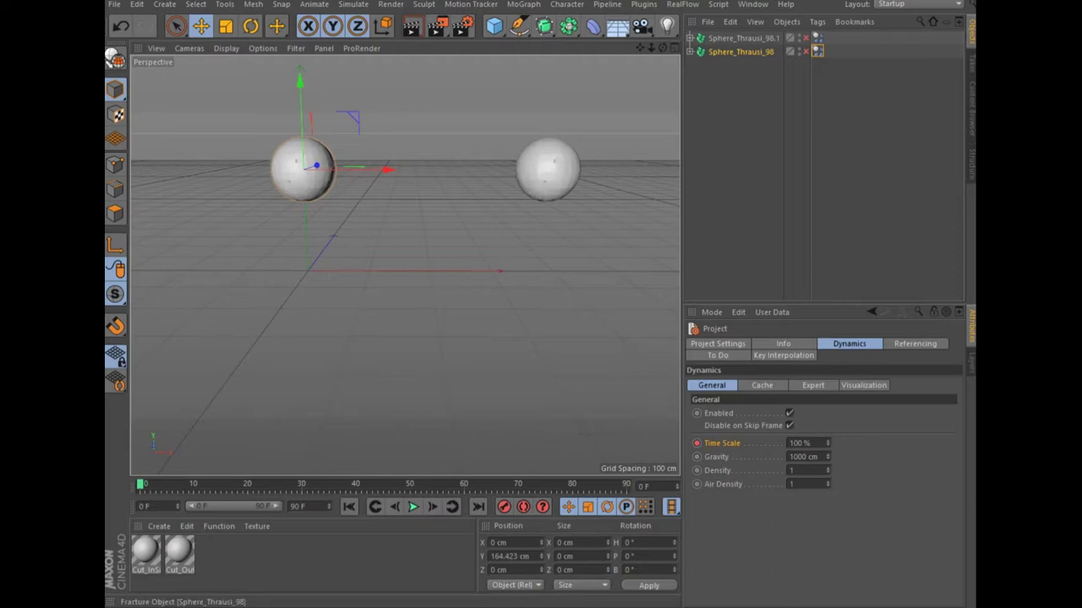
pyautogui.press('F8')
# Replay the collision from the start again and pause once the spheres have shattered
pyautogui.click(348, 506)
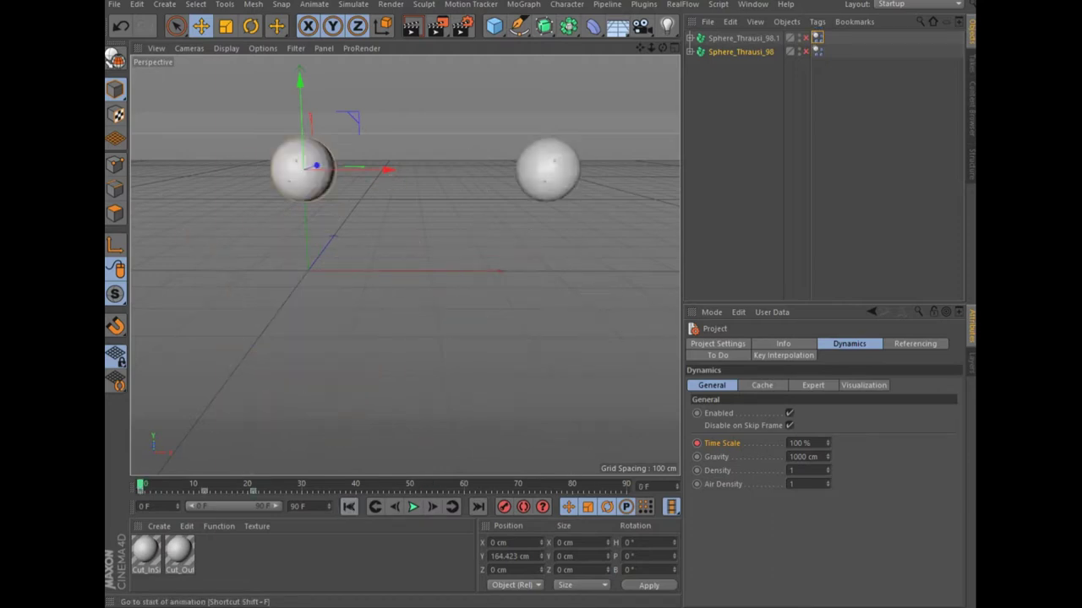
pyautogui.click(413, 506)
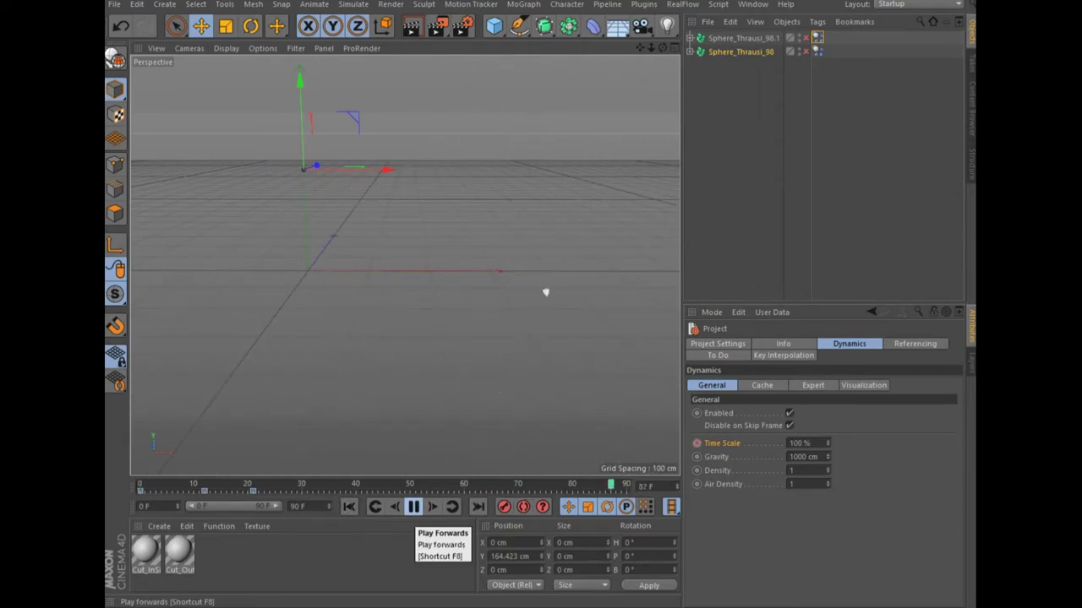
pyautogui.click(413, 506)
pyautogui.press('g')
pyautogui.press('g')
pyautogui.press('g')
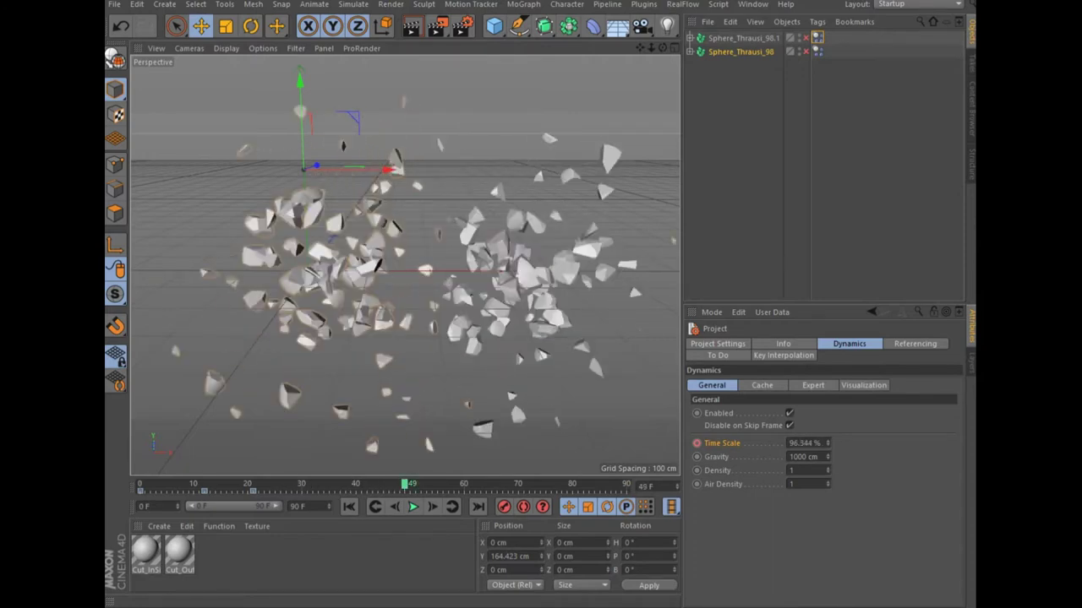
pyautogui.click(348, 506)
pyautogui.click(413, 506)
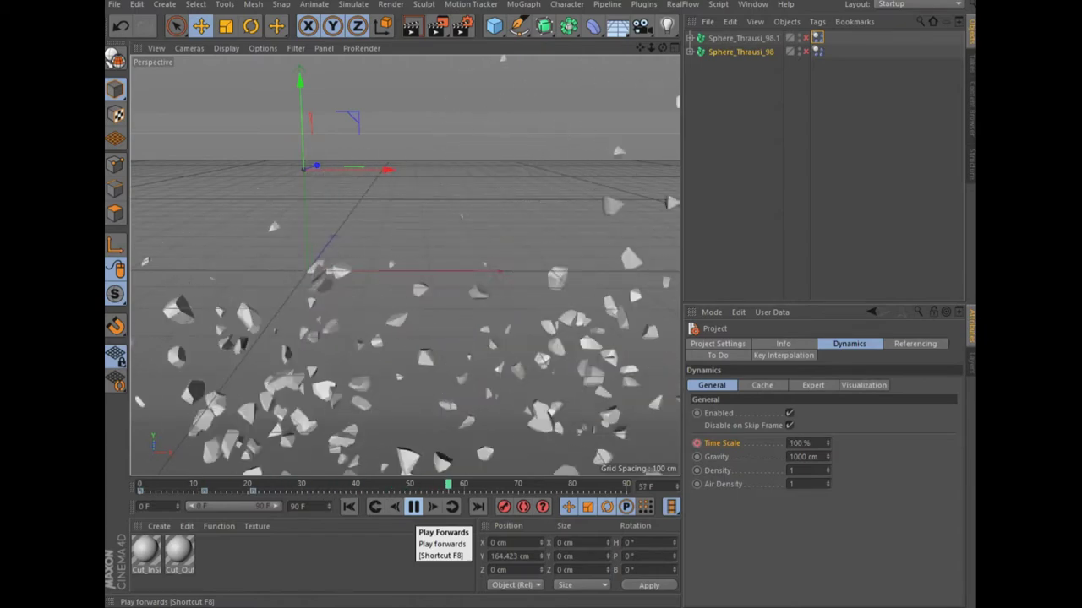
pyautogui.click(413, 506)
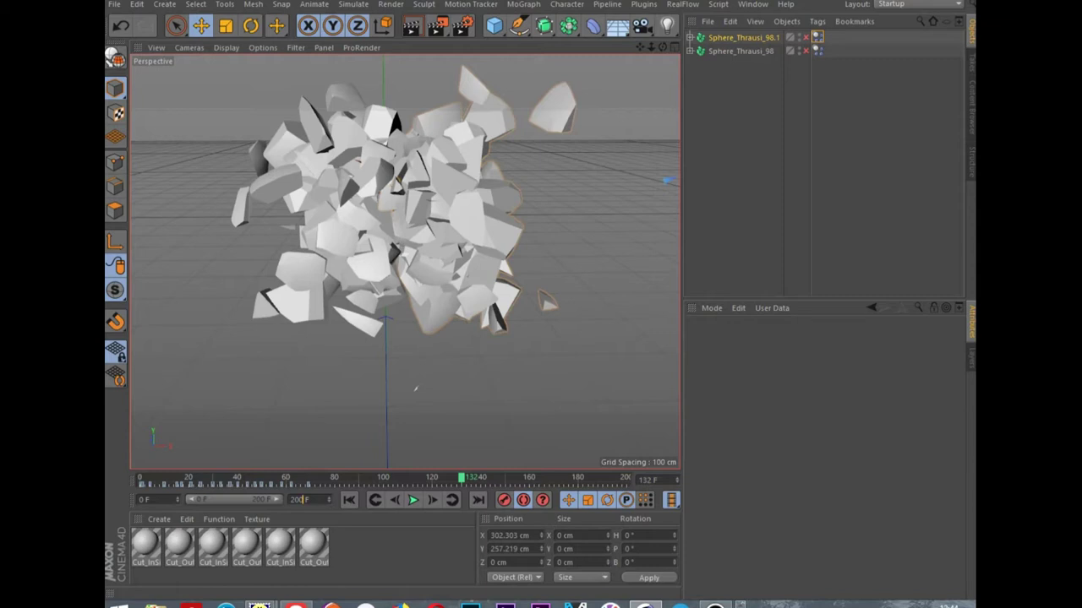
# Clear the timeline end-frame value and bring up the project's Dynamics settings
pyautogui.press('BackSpace')
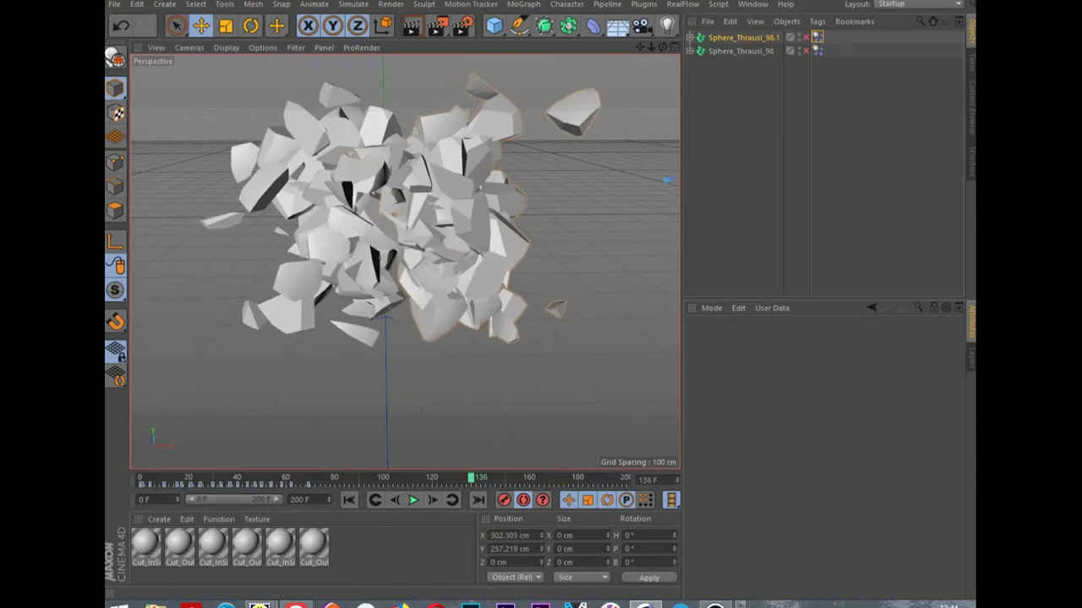
pyautogui.click(137, 5)
pyautogui.click(173, 173)
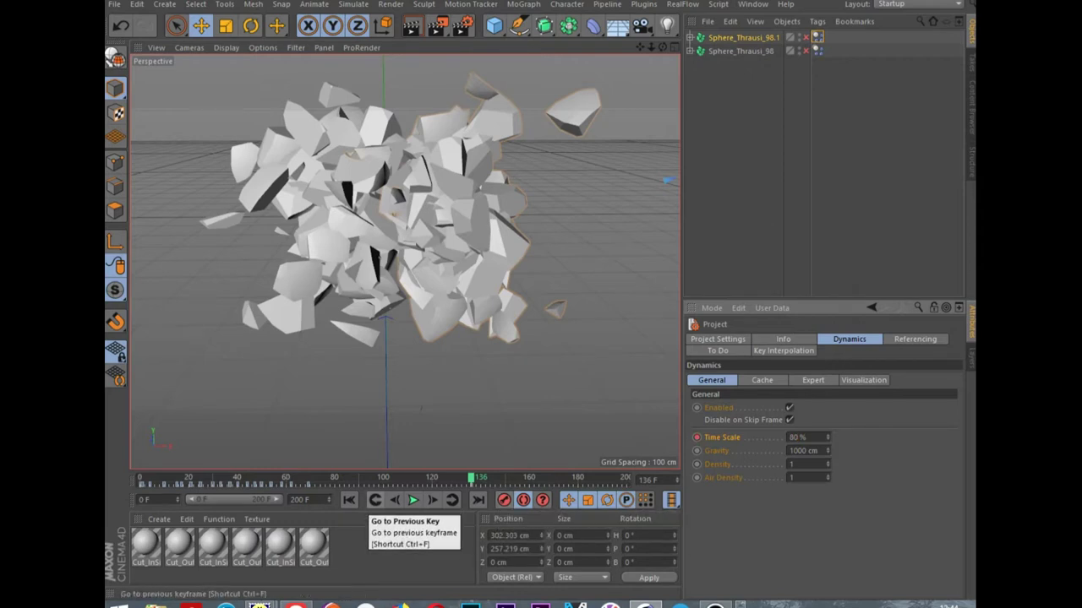
# Replay the slow-motion collision from the start, pulling the camera back to see more fragments
pyautogui.click(375, 501)
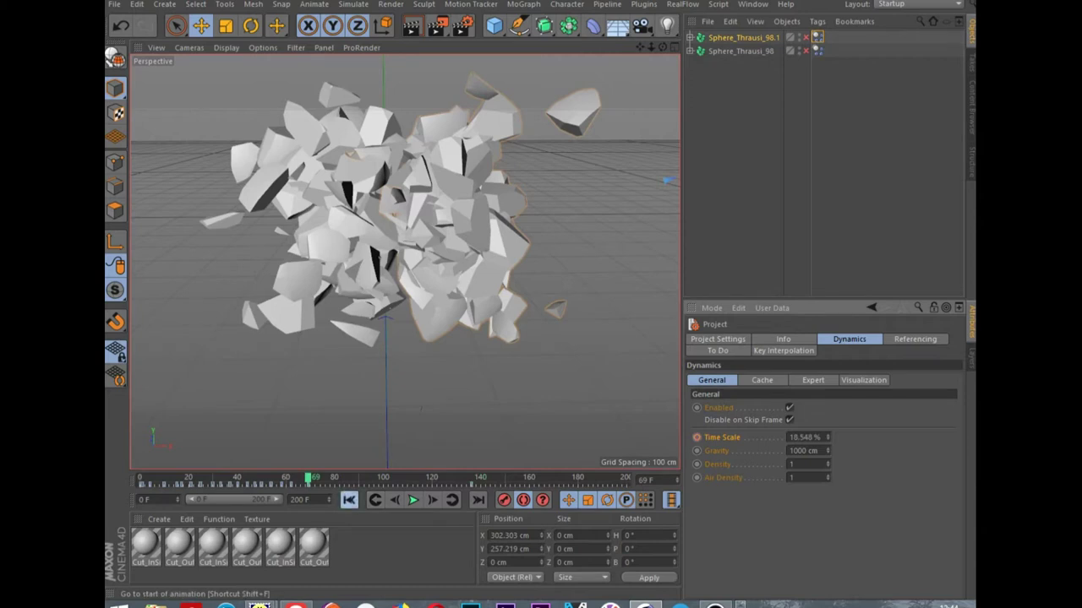
pyautogui.click(348, 500)
pyautogui.click(413, 500)
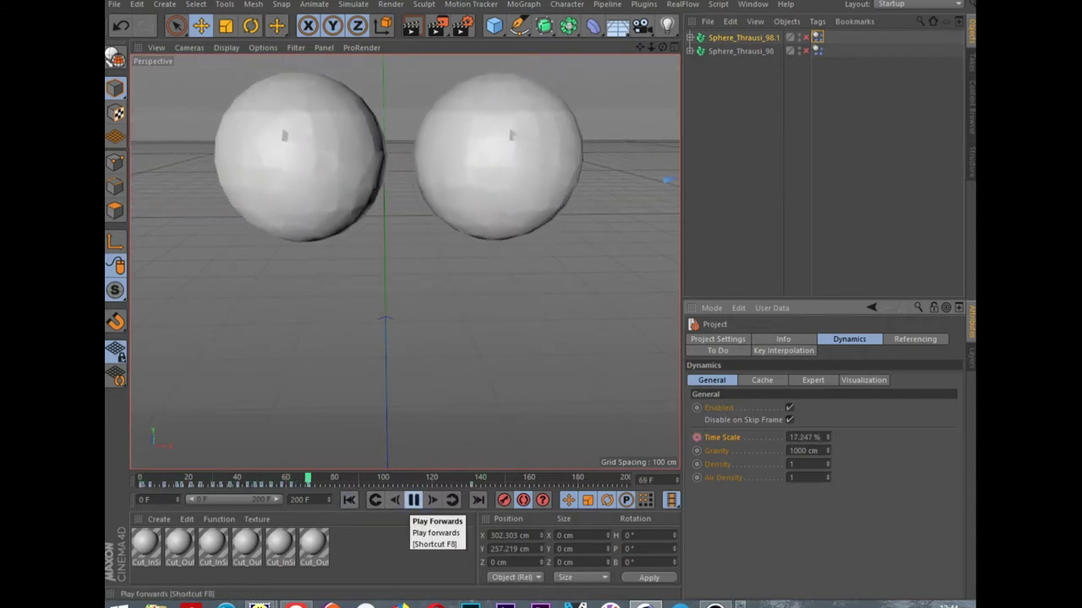
pyautogui.click(413, 501)
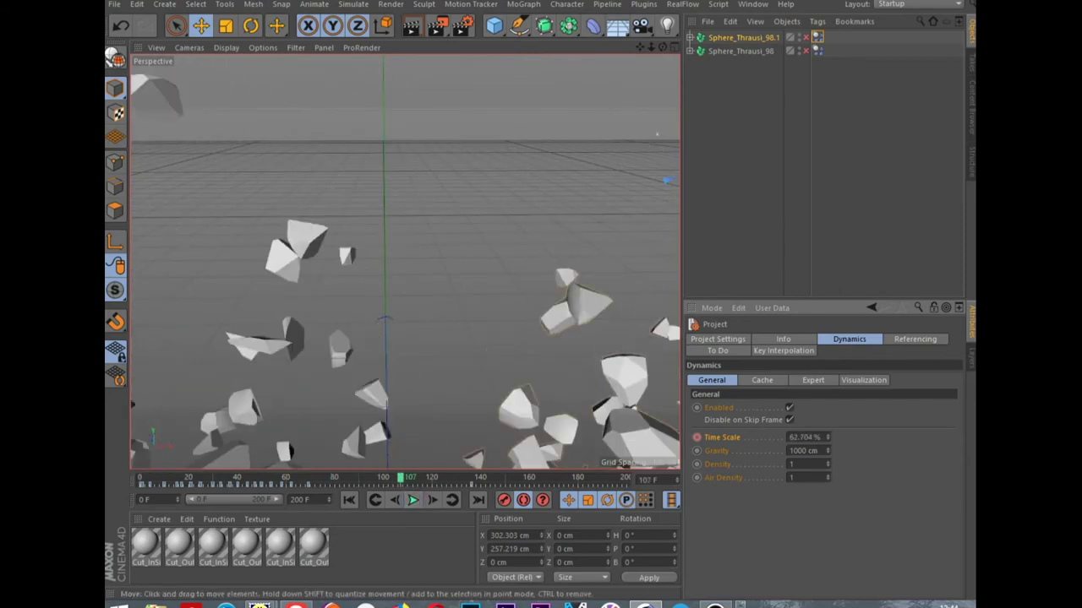
pyautogui.moveTo(651, 47); pyautogui.dragTo(405, 262)
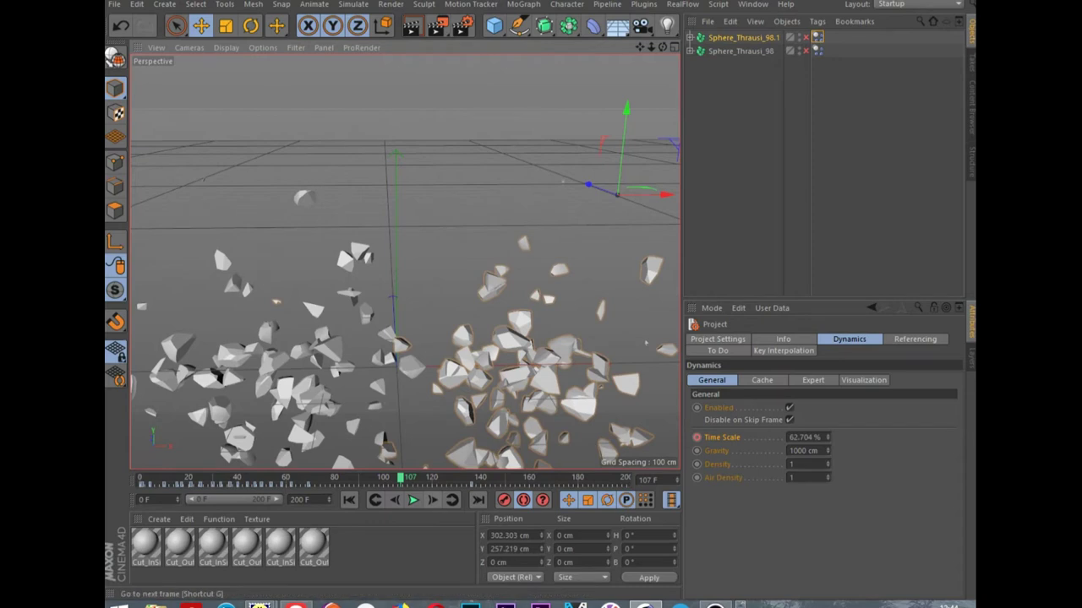
pyautogui.click(348, 500)
pyautogui.click(413, 500)
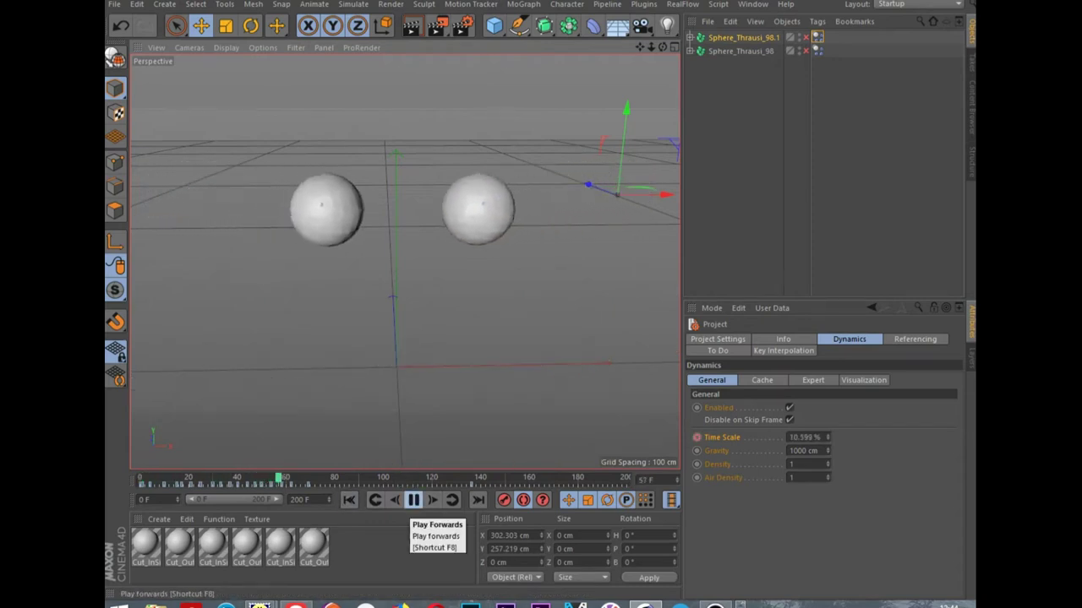
pyautogui.click(414, 500)
pyautogui.moveTo(392, 478); pyautogui.dragTo(313, 478)
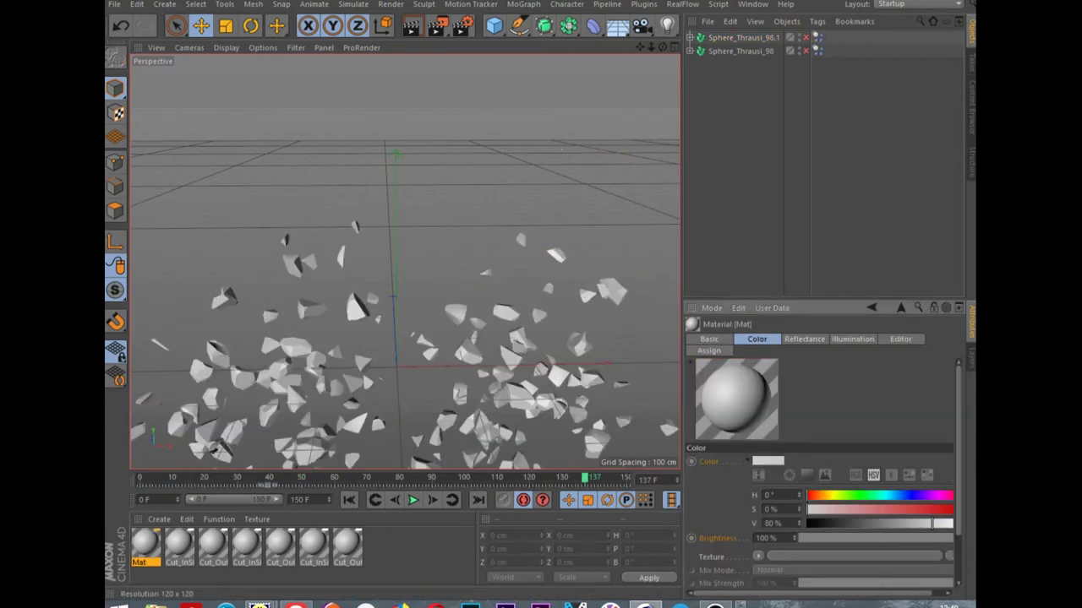
# Color Mat cyan (H 186°, S 87%) and drag it onto Sphere_Thrausi_98
pyautogui.click(889, 495)
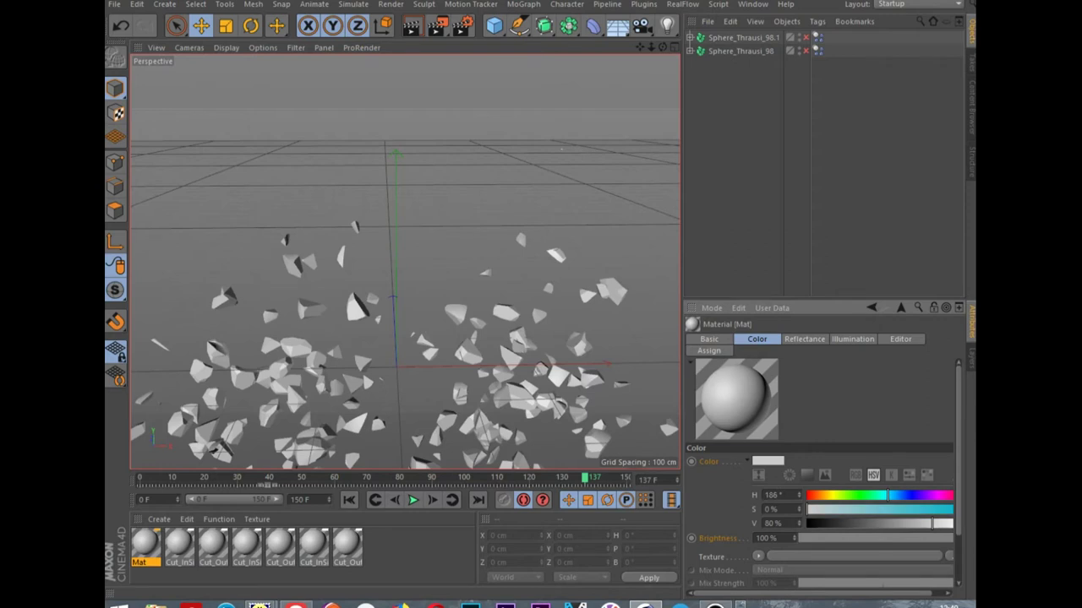
pyautogui.click(934, 508)
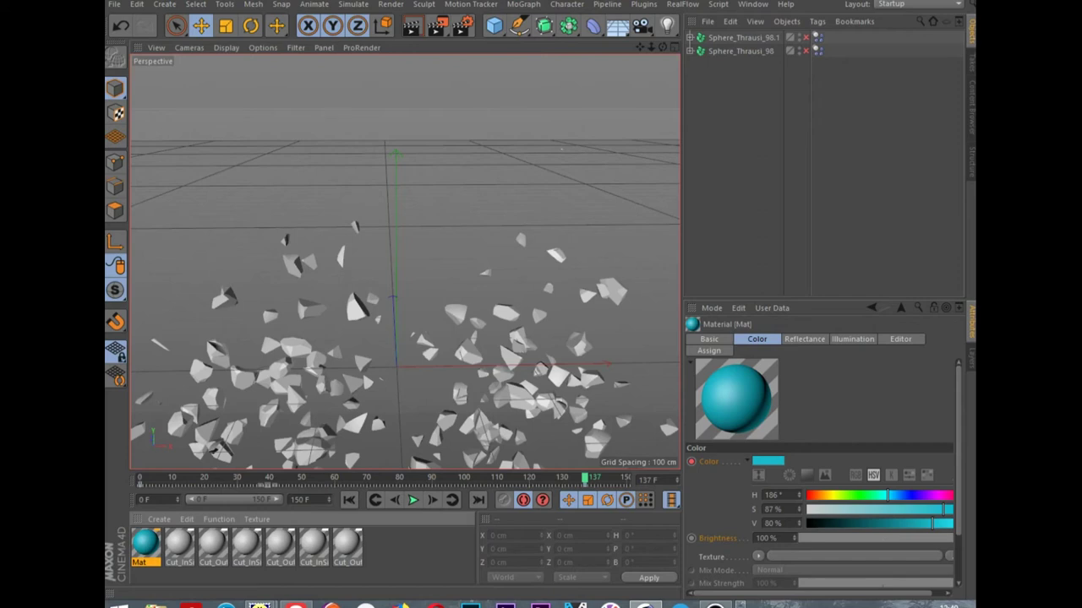
pyautogui.moveTo(146, 545); pyautogui.dragTo(740, 51)
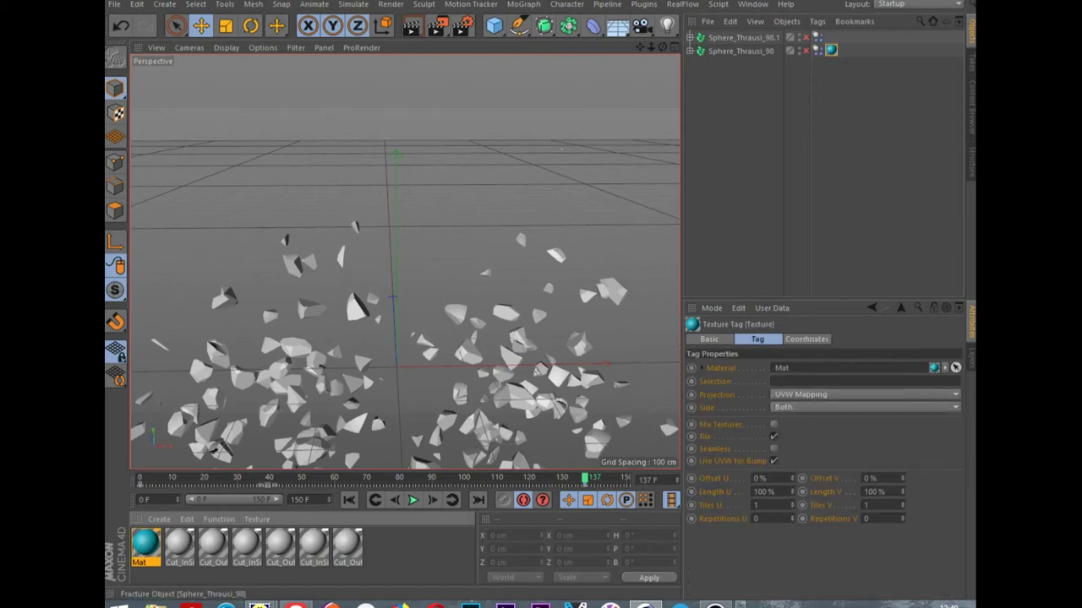
pyautogui.click(689, 51)
pyautogui.click(689, 51)
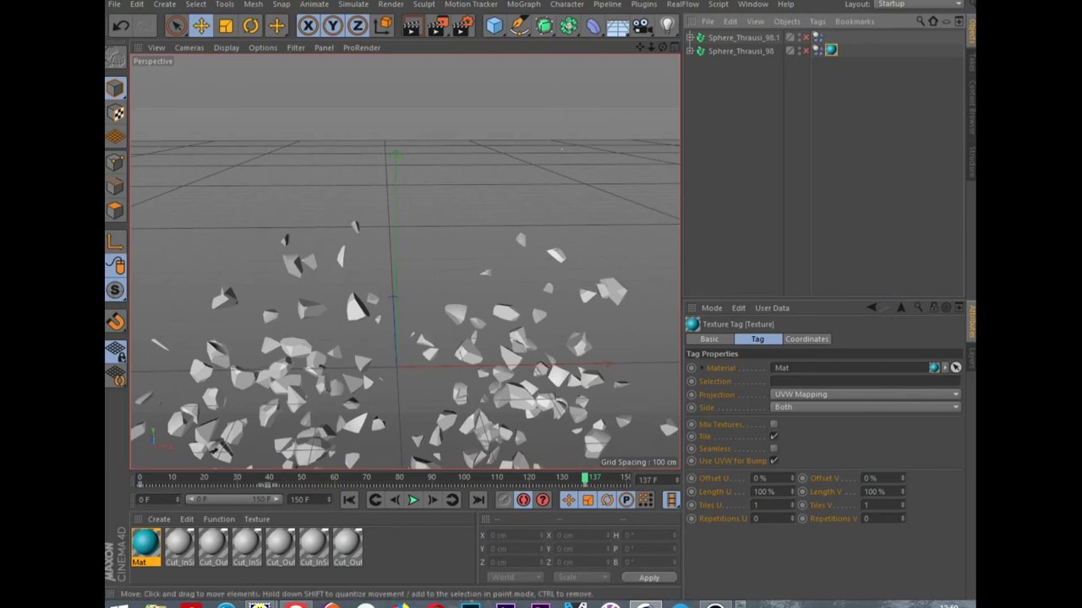
pyautogui.click(159, 519)
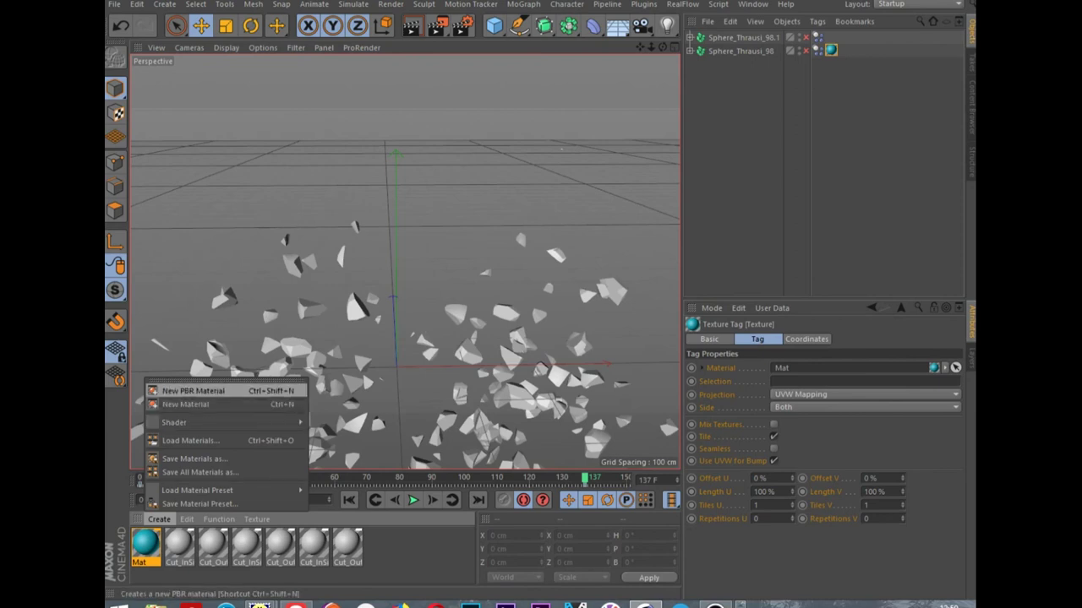
# Create a new material Mat.1 and make it green with hue 135° and saturation 96%
pyautogui.click(194, 390)
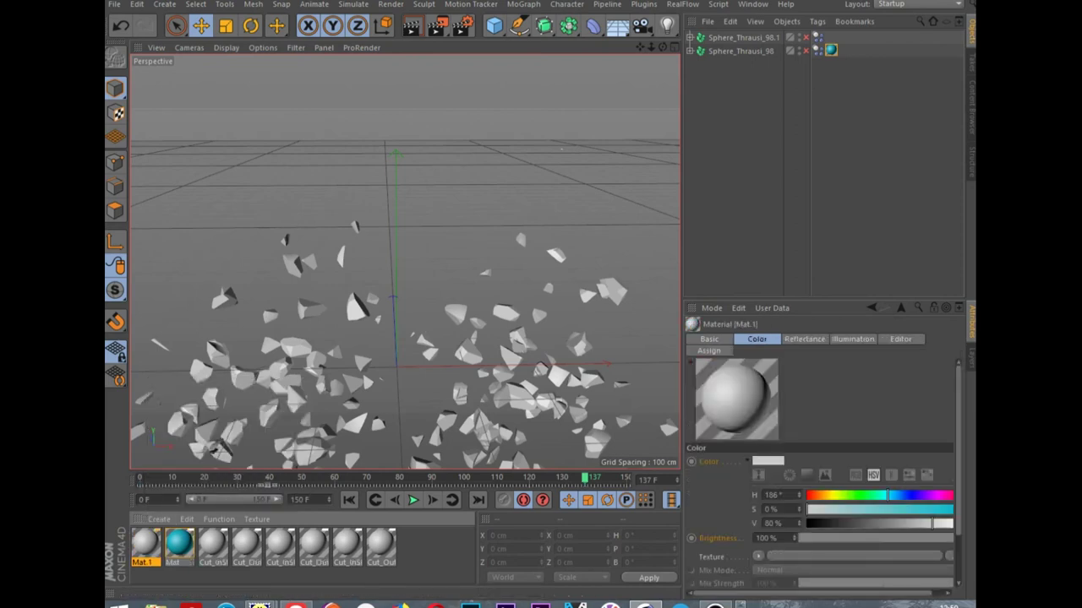
pyautogui.doubleClick(145, 545)
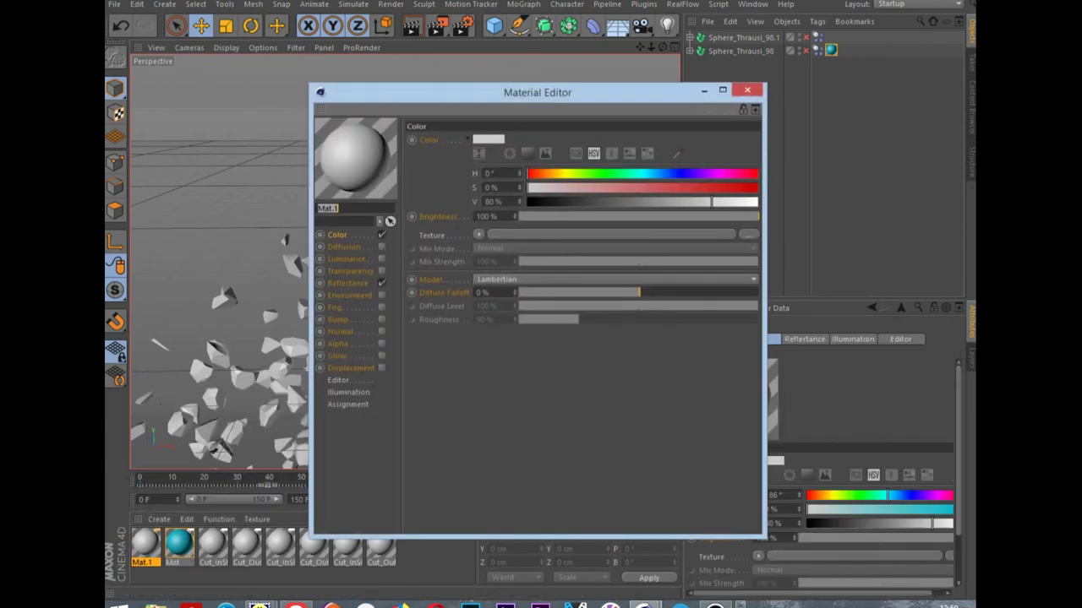
pyautogui.press('Return')
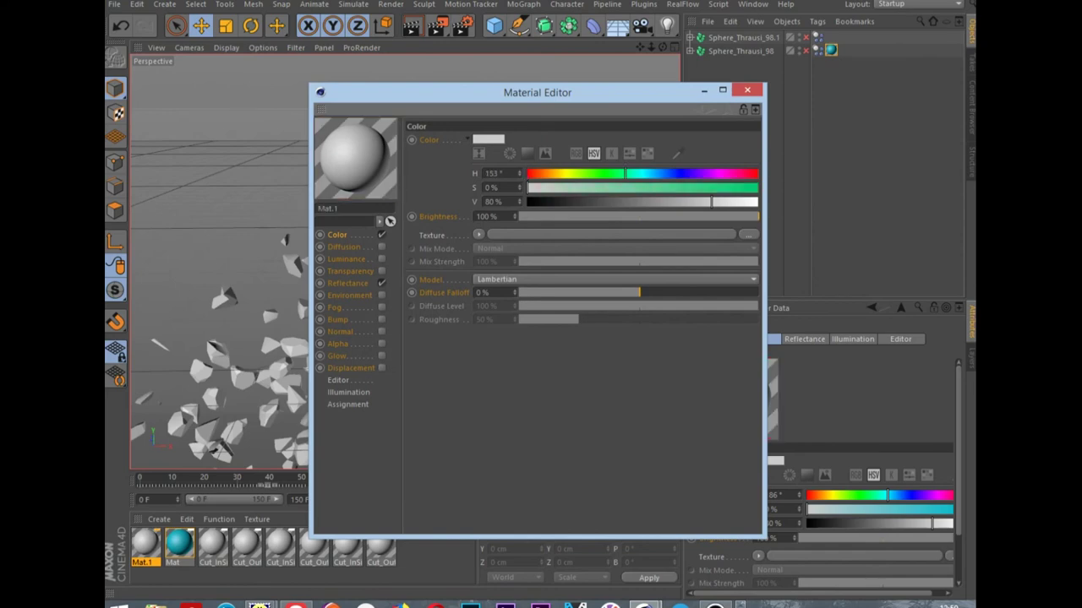
pyautogui.moveTo(625, 173); pyautogui.dragTo(614, 173)
pyautogui.moveTo(529, 188); pyautogui.dragTo(748, 188)
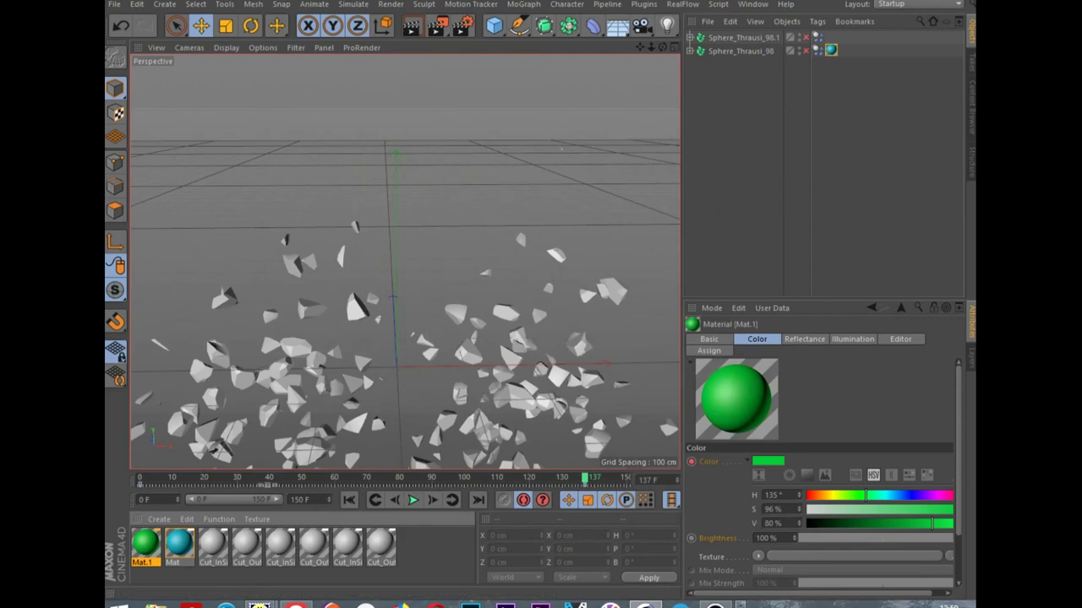
# Apply Mat.1 to Sphere_Thrausi_98.1, move its tag onto Pieces 1, and replay the shatter
pyautogui.moveTo(145, 545); pyautogui.dragTo(742, 37)
pyautogui.click(689, 37)
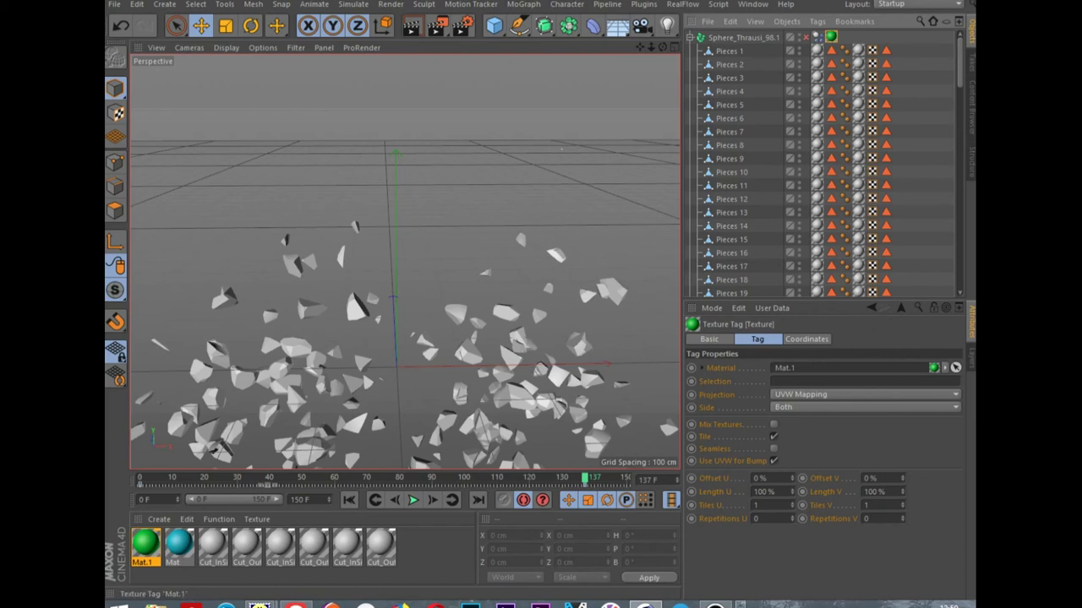
pyautogui.moveTo(830, 36); pyautogui.dragTo(817, 51)
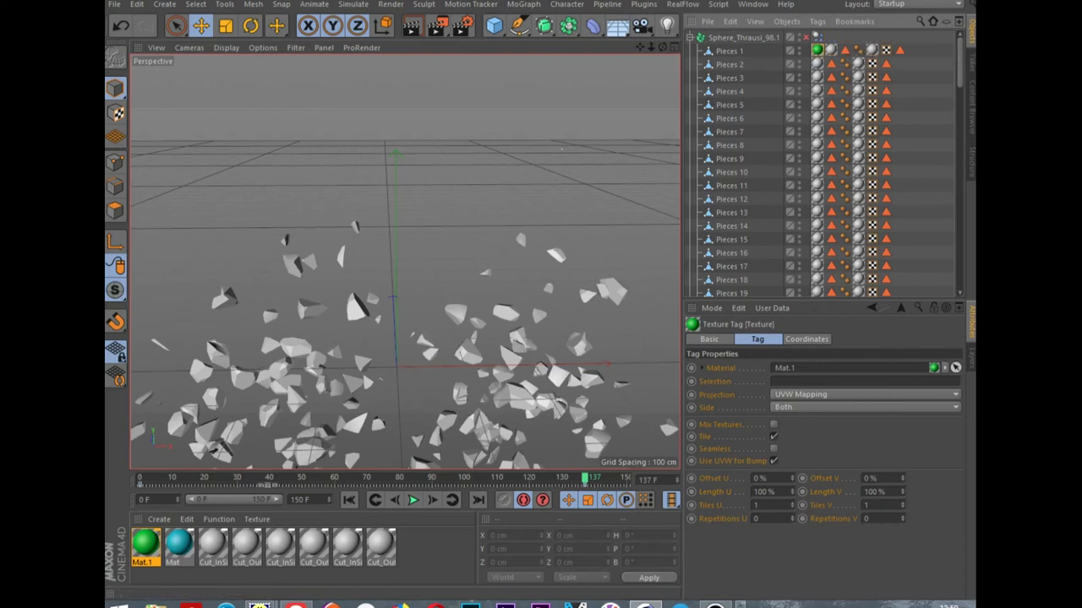
pyautogui.click(413, 499)
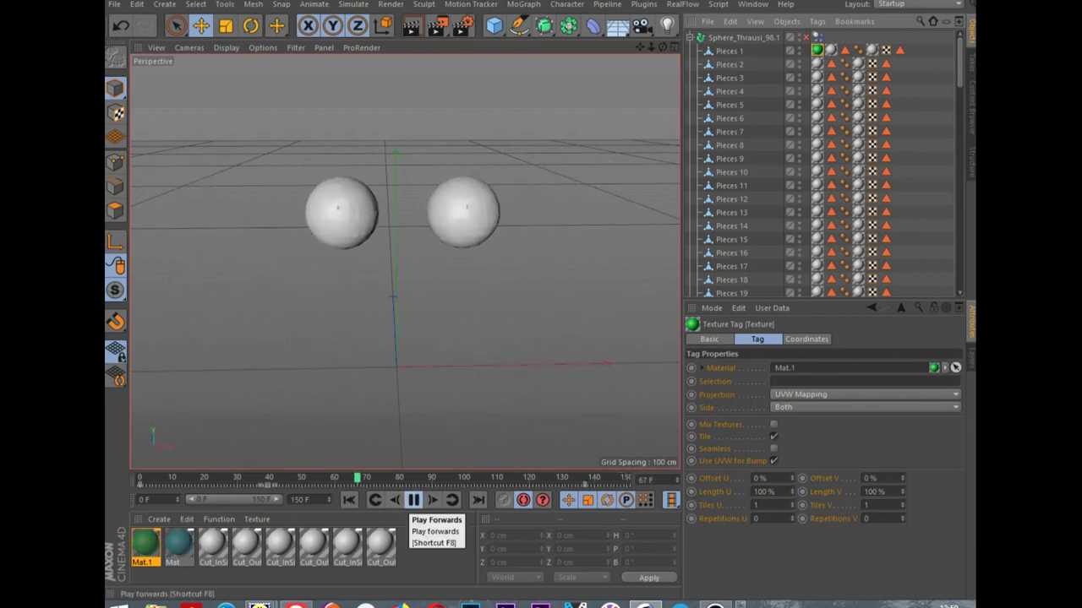
pyautogui.click(414, 499)
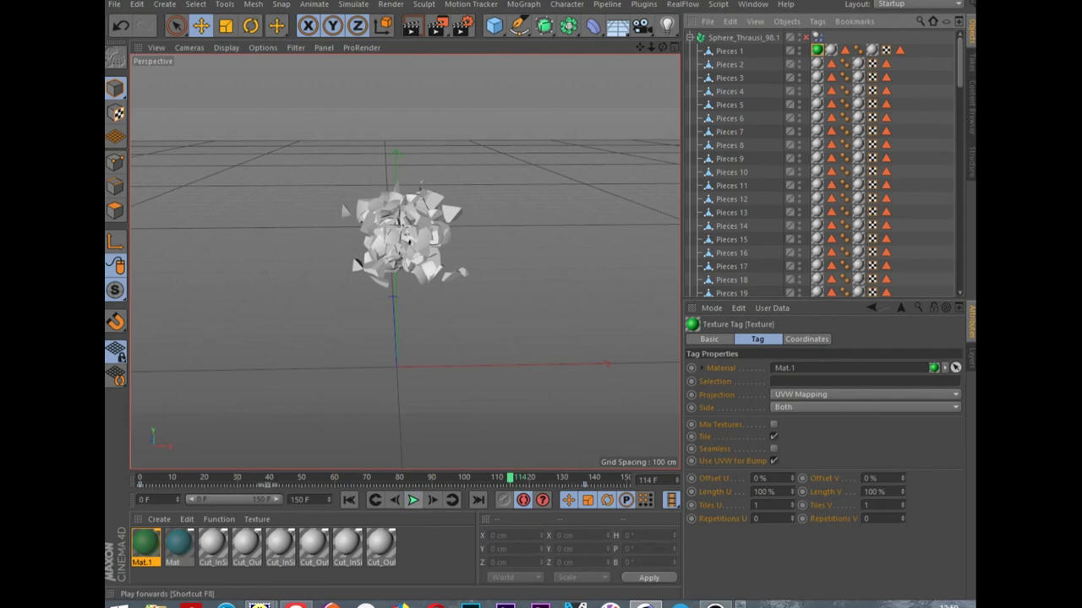